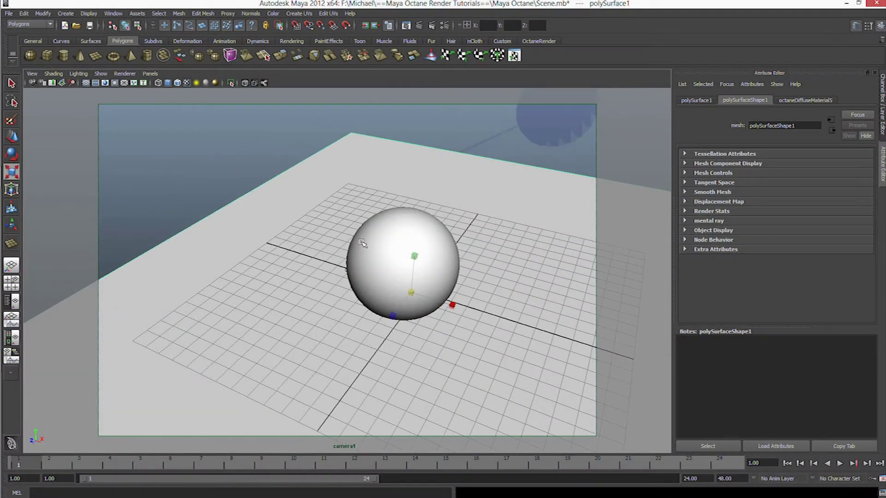
# Select the sphere and assign a new Octane Glossy Material to it
pyautogui.keyDown('alt'); pyautogui.moveTo(362, 243); pyautogui.dragTo(322, 233, button='middle'); pyautogui.keyUp('alt')
pyautogui.scroll(3, 321, 234)
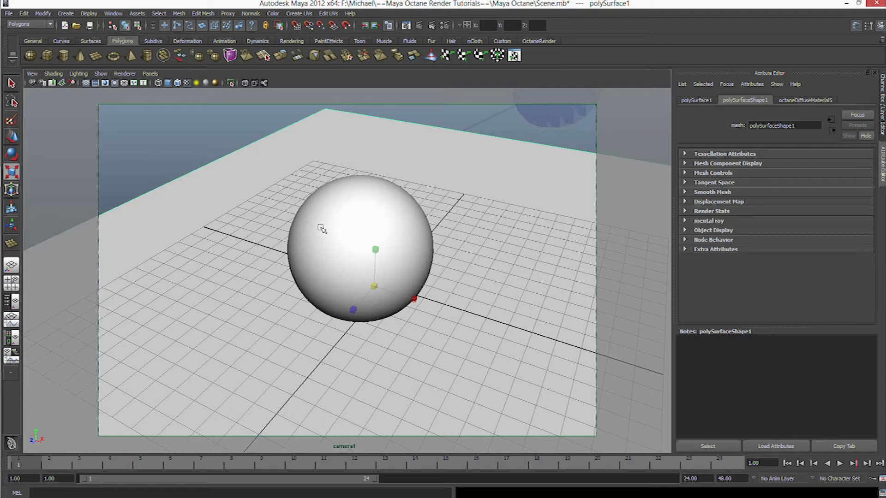
pyautogui.click(320, 216)
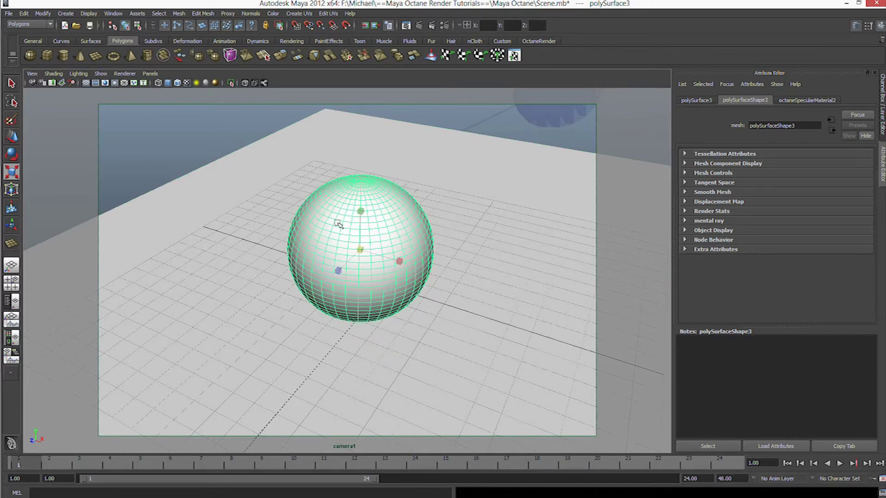
pyautogui.keyDown('alt'); pyautogui.moveTo(345, 233); pyautogui.dragTo(314, 235, button='middle'); pyautogui.keyUp('alt')
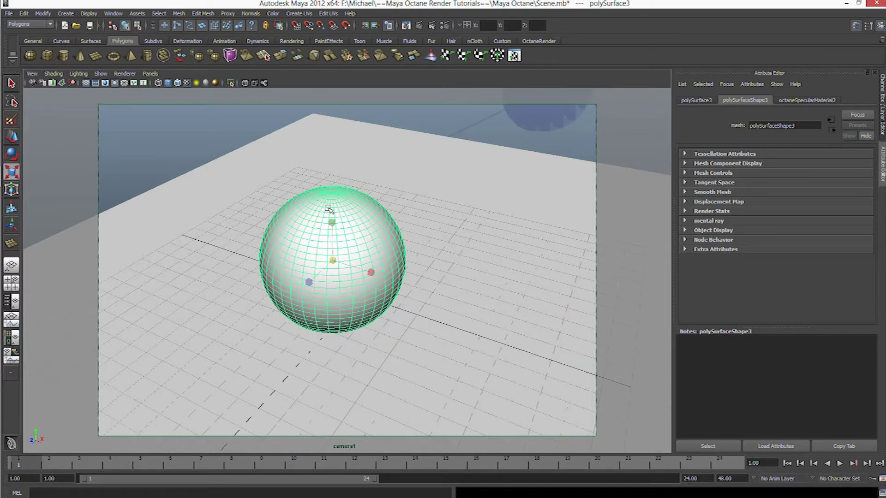
pyautogui.scroll(-3, 397, 206)
pyautogui.scroll(4, 372, 203)
pyautogui.keyDown('alt'); pyautogui.moveTo(388, 211); pyautogui.dragTo(394, 216); pyautogui.keyUp('alt')
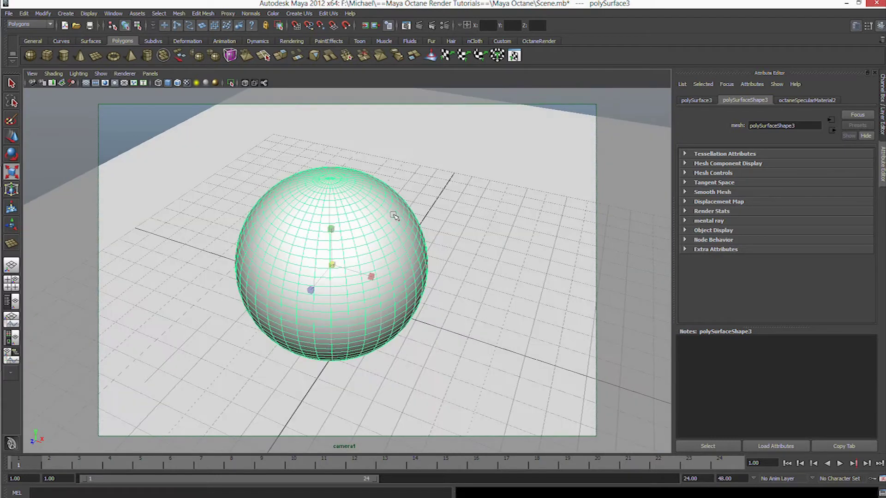
pyautogui.scroll(-3, 393, 215)
pyautogui.keyDown('alt'); pyautogui.moveTo(355, 239); pyautogui.dragTo(352, 218, button='middle'); pyautogui.keyUp('alt')
pyautogui.click(379, 202)
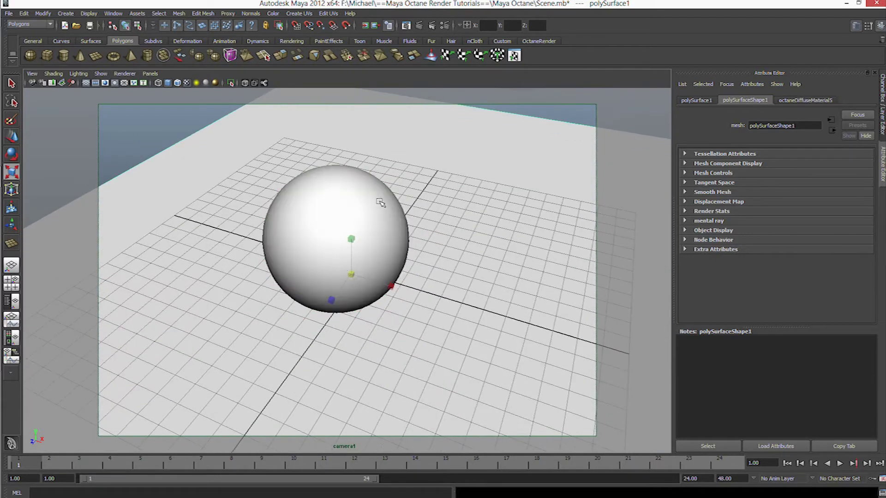
pyautogui.click(388, 205)
pyautogui.moveTo(338, 183); pyautogui.dragTo(342, 325, button='right')
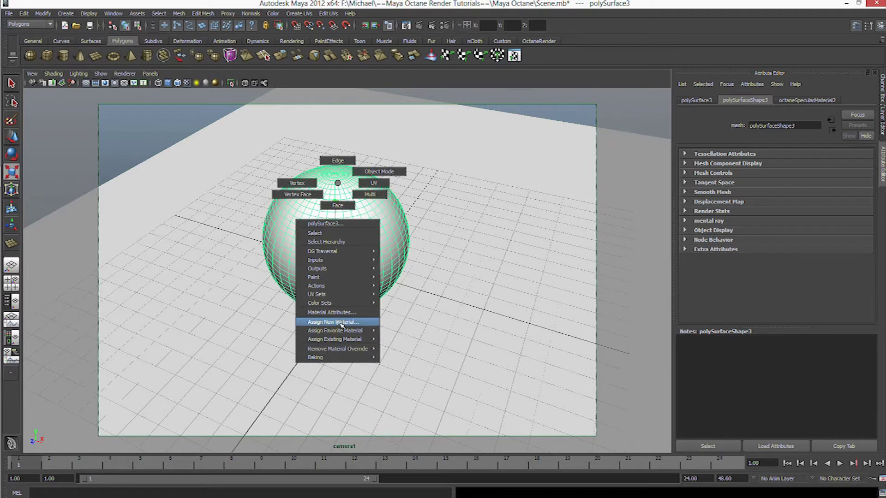
pyautogui.click(259, 197)
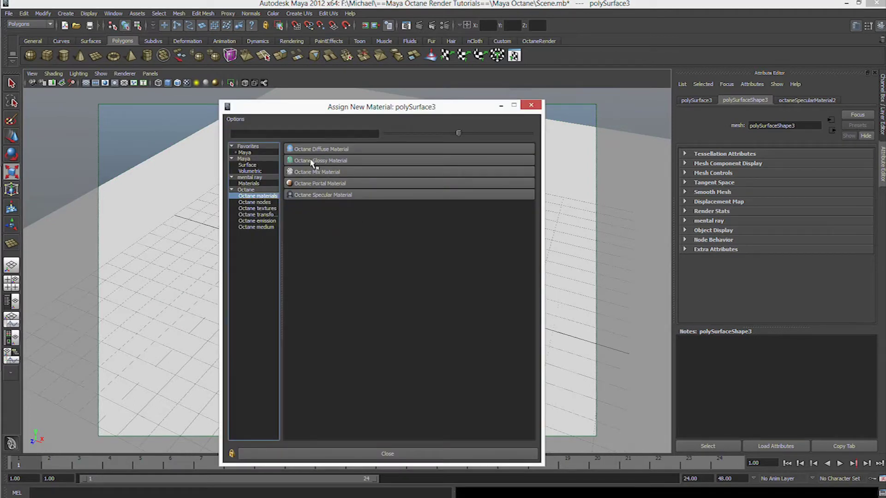
pyautogui.click(314, 160)
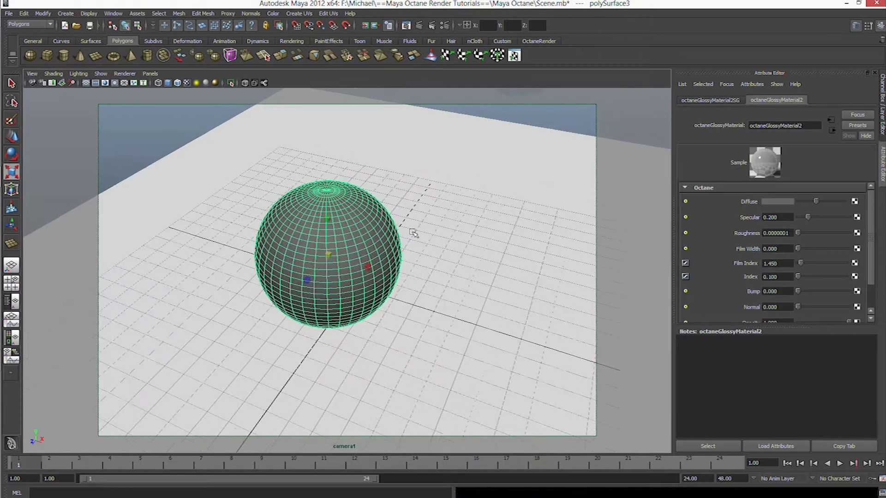
# Start the live render and tune the glossy material to grey diffuse, specular about 0.168 and roughness about 0.0043
pyautogui.click(432, 26)
pyautogui.keyDown('alt'); pyautogui.moveTo(414, 226); pyautogui.dragTo(460, 221); pyautogui.keyUp('alt')
pyautogui.moveTo(804, 201); pyautogui.dragTo(832, 202)
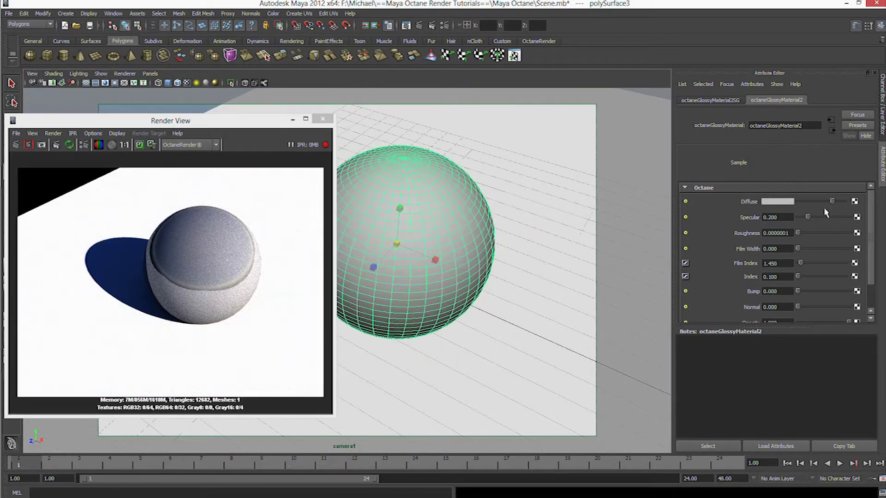
pyautogui.moveTo(798, 233); pyautogui.dragTo(820, 202)
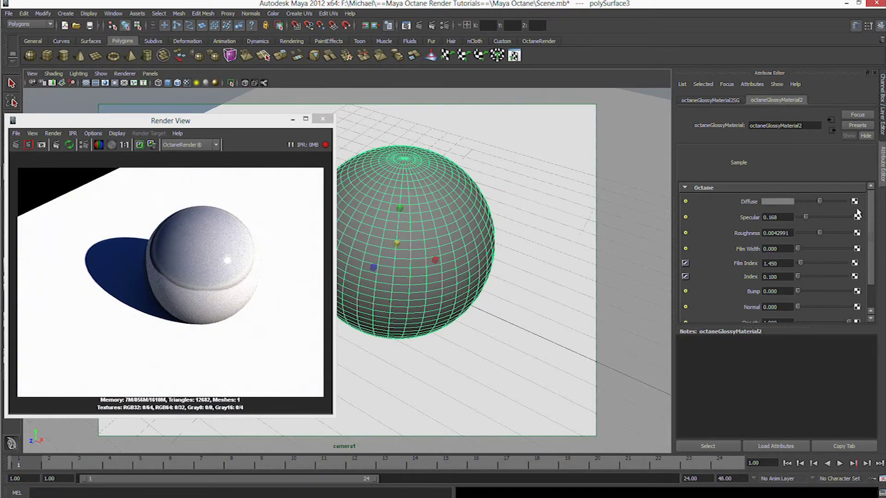
# Map an Octane Checks Texture to the material's diffuse and connect an Octane Full Transform to the texture
pyautogui.click(855, 202)
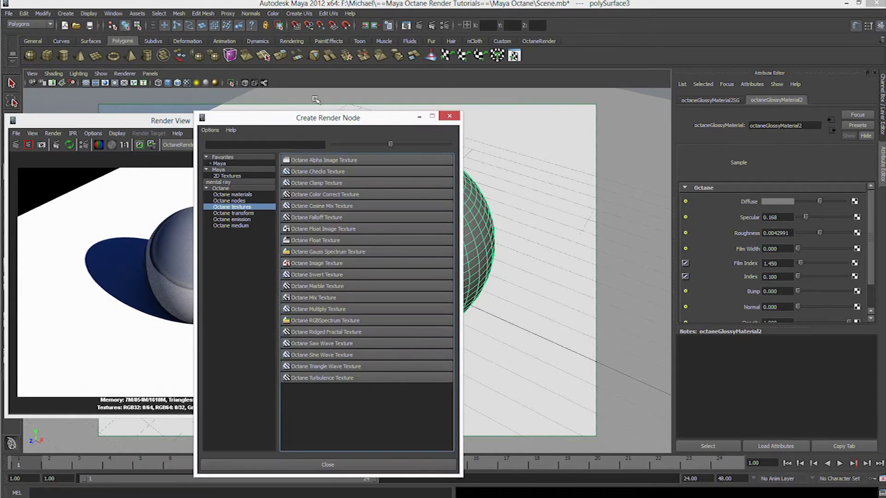
pyautogui.moveTo(305, 119); pyautogui.dragTo(483, 100)
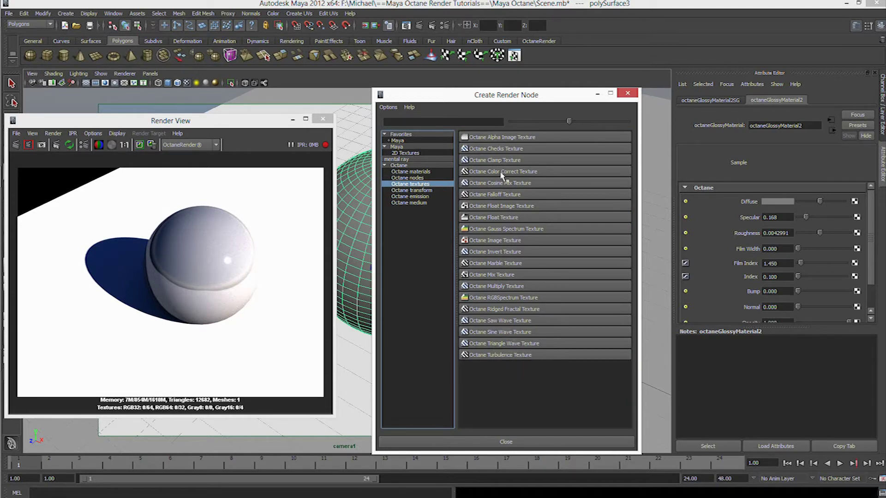
pyautogui.click(500, 149)
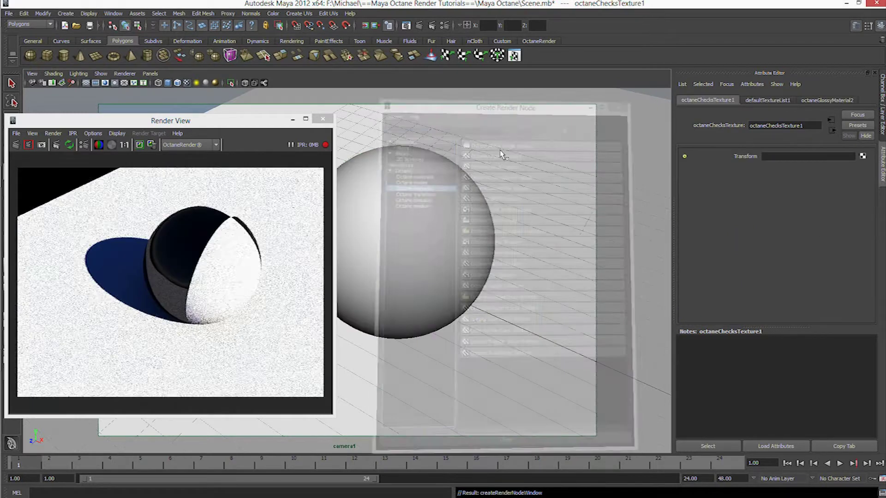
pyautogui.click(852, 154)
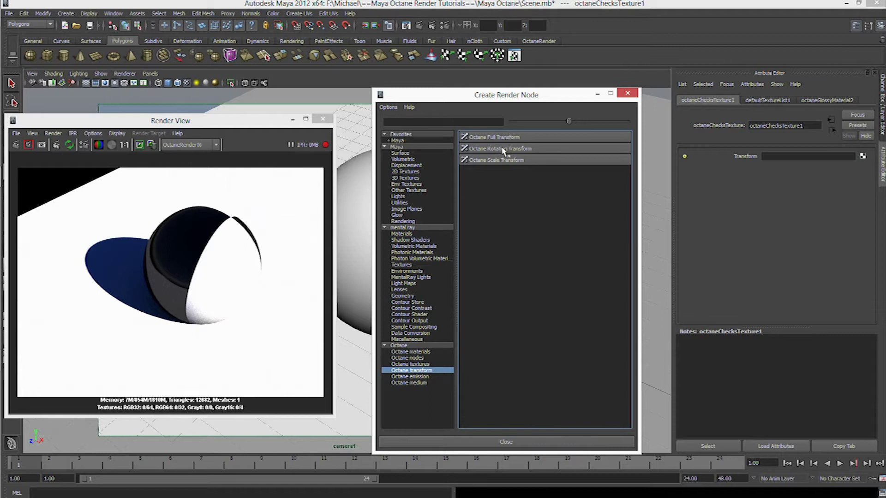
pyautogui.click(510, 138)
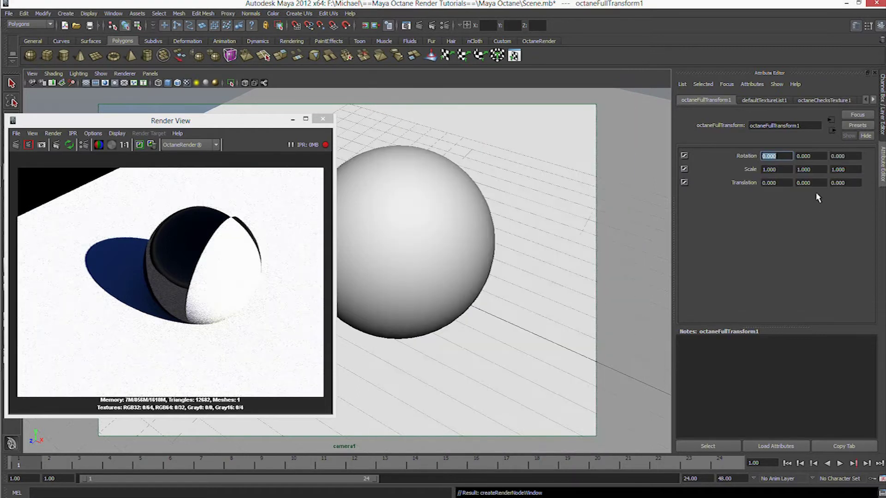
# Set the full transform's scale to 5 on all three axes and refresh the render
pyautogui.click(780, 169)
pyautogui.write('5')
pyautogui.press('Tab')
pyautogui.write('5')
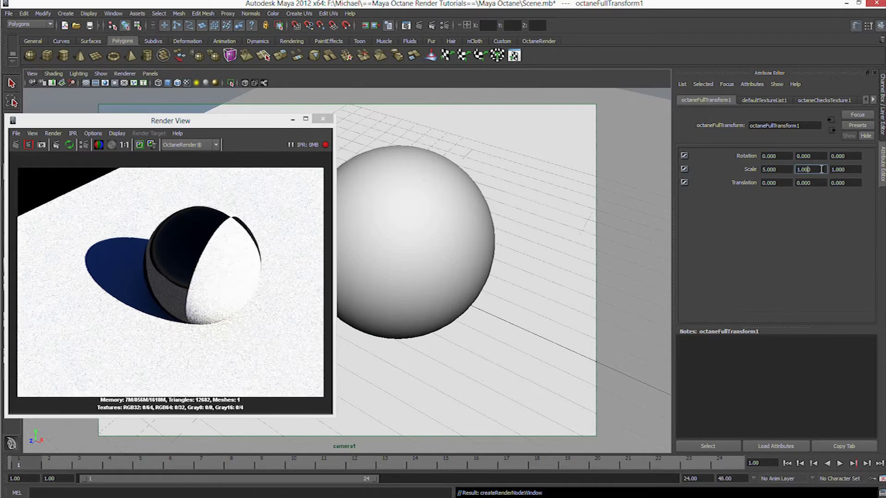
pyautogui.click(849, 170)
pyautogui.doubleClick(850, 172)
pyautogui.write('5')
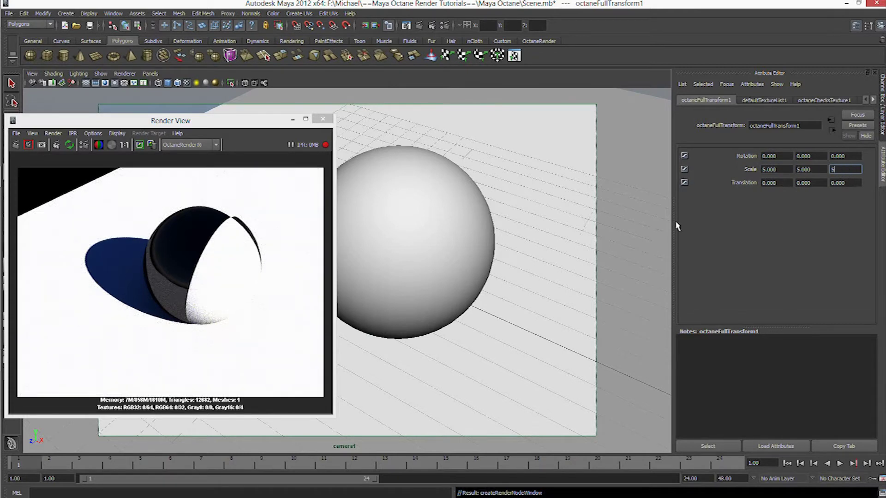
pyautogui.click(410, 223)
pyautogui.click(69, 144)
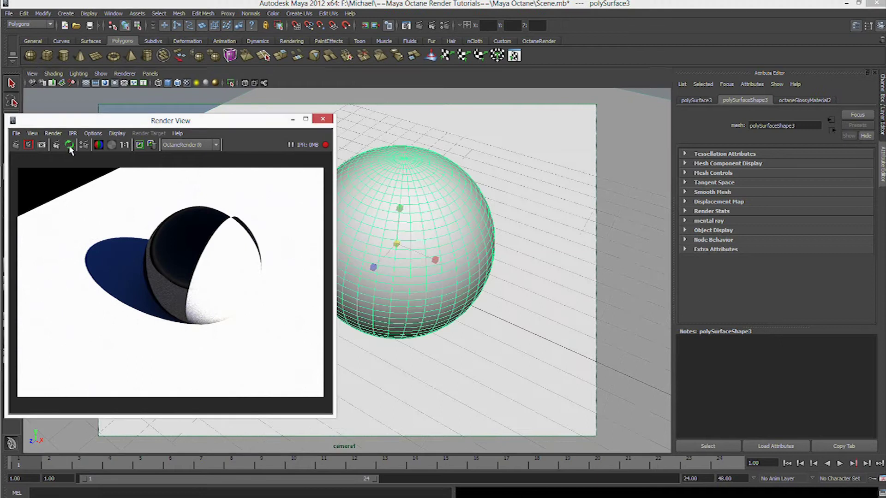
# Reopen the checks texture's full transform from the sphere's material and set its scale to 0.5 on all axes
pyautogui.click(417, 187)
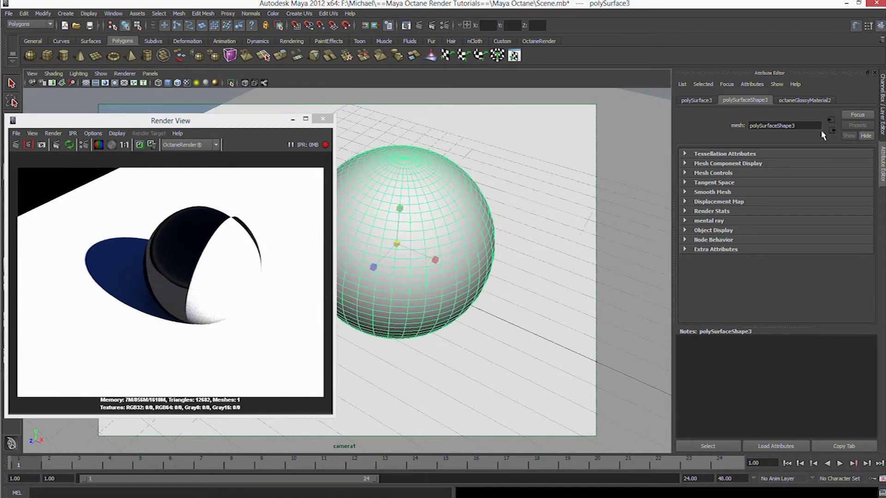
pyautogui.click(805, 100)
pyautogui.click(861, 199)
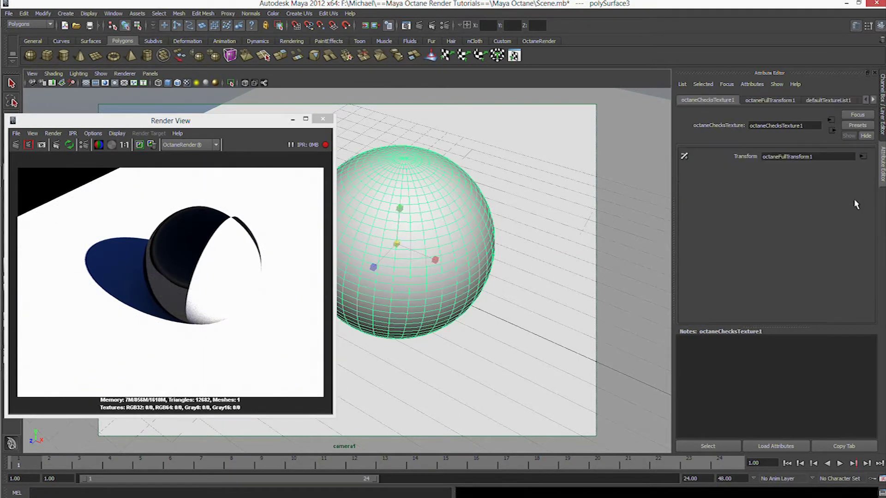
pyautogui.click(861, 157)
pyautogui.click(784, 170)
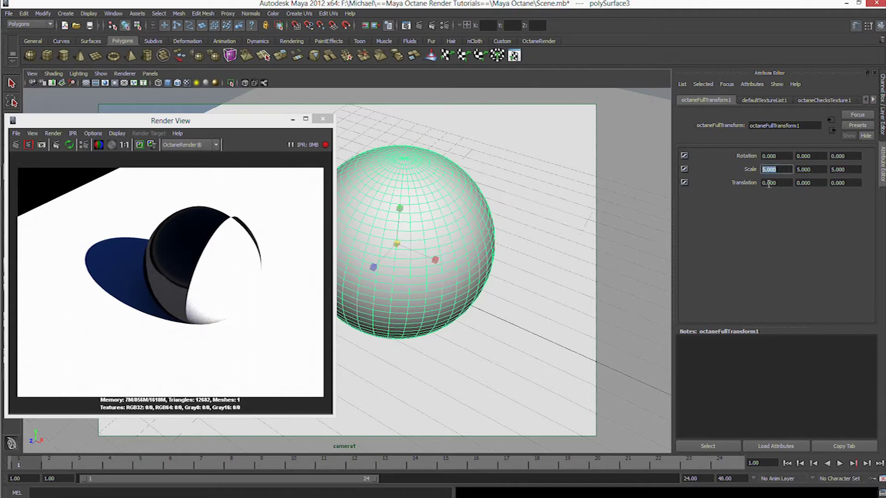
pyautogui.write('0.5')
pyautogui.press('Tab')
pyautogui.write('0.5')
pyautogui.press('Tab')
pyautogui.write('0.5')
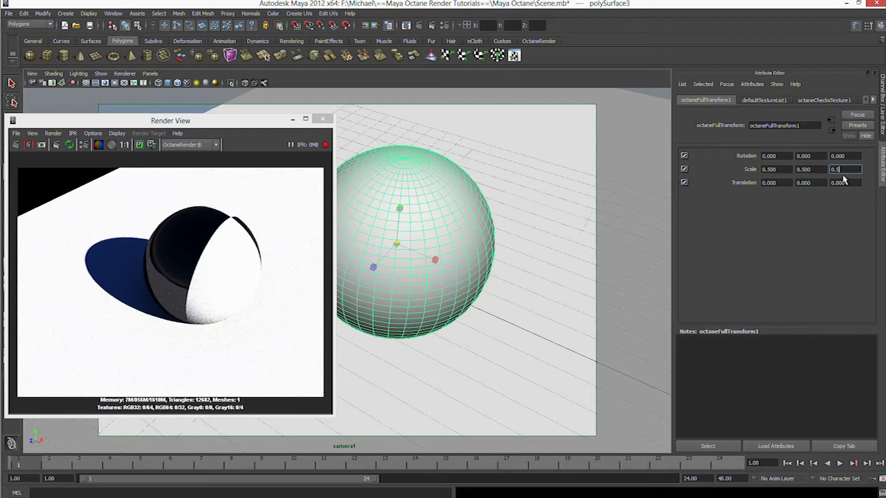
pyautogui.press('Tab')
# Set the full transform's rotation to 5 on all three axes
pyautogui.doubleClick(776, 156)
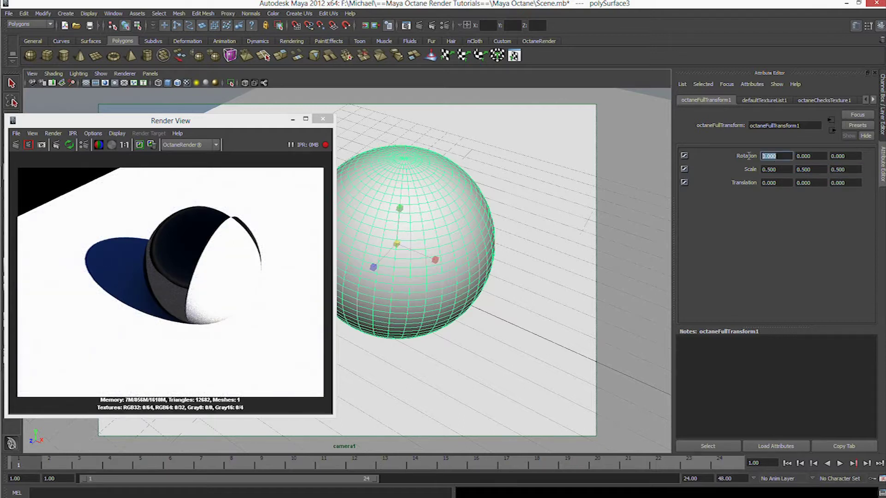
pyautogui.write('5')
pyautogui.press('Tab')
pyautogui.write('5')
pyautogui.press('Tab')
pyautogui.write('5')
pyautogui.press('Tab')
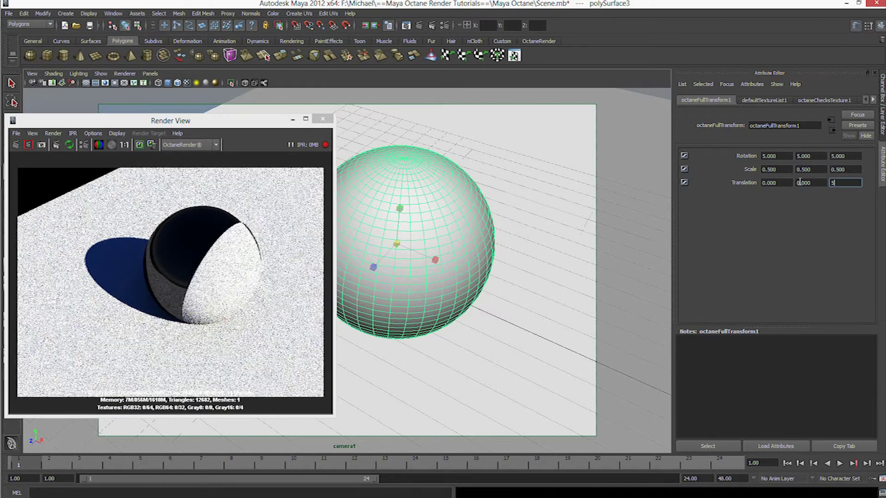
# Try a translation of 5 on the Z and Y axes, and reset both values to 0
pyautogui.write('5')
pyautogui.press('Tab')
pyautogui.write('5')
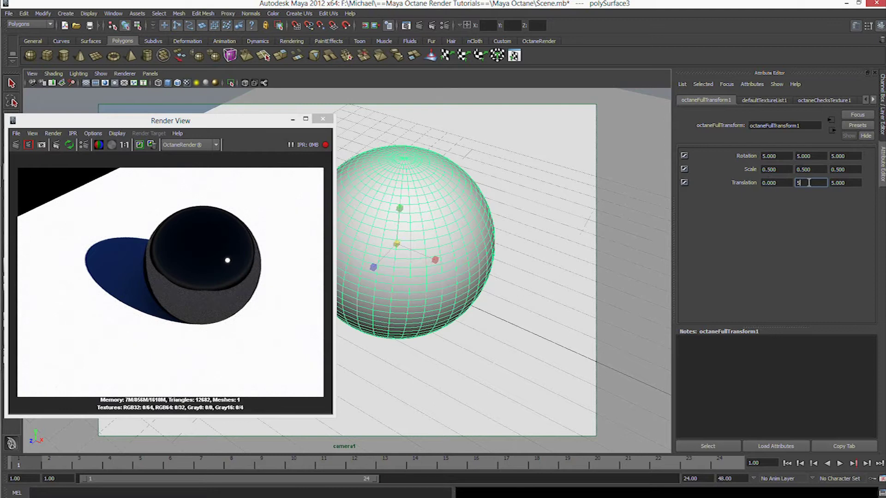
pyautogui.press('BackSpace')
pyautogui.write('0')
pyautogui.press('Tab')
pyautogui.write('0')
pyautogui.click(845, 169)
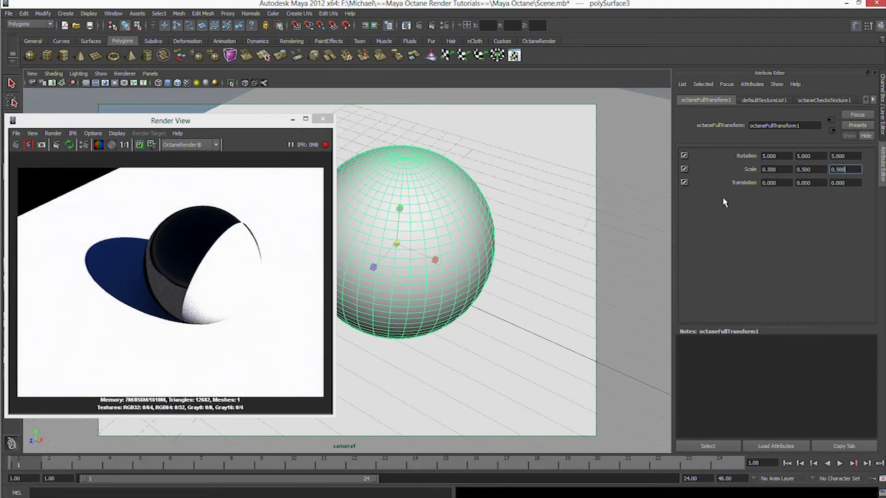
# Try a translation of 1 on the X axis and reset it to 0
pyautogui.doubleClick(778, 183)
pyautogui.write('1')
pyautogui.press('Tab')
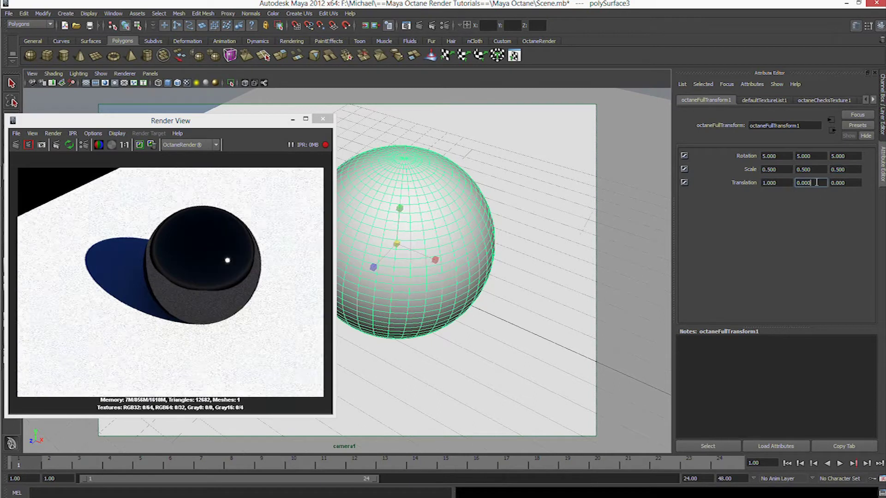
pyautogui.write('0')
# Set the full transform's scale to 100 on the X, Y and Z axes
pyautogui.moveTo(785, 183); pyautogui.dragTo(744, 169)
pyautogui.write('1')
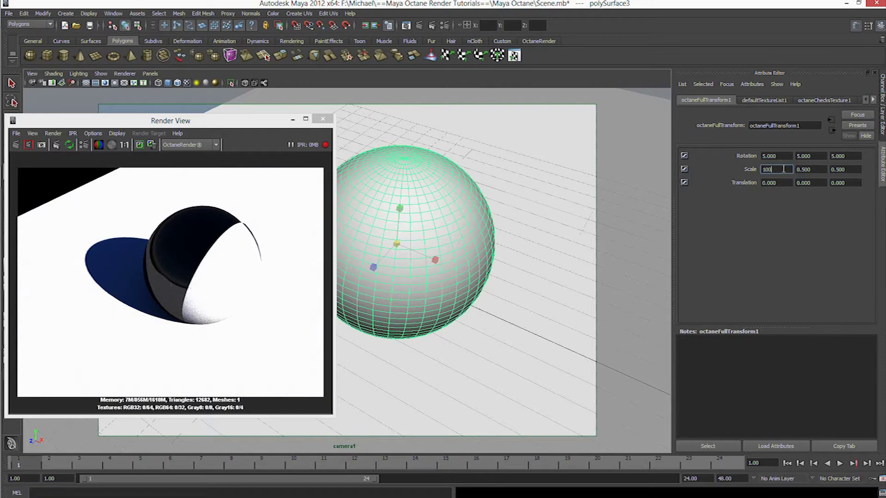
pyautogui.click(782, 156)
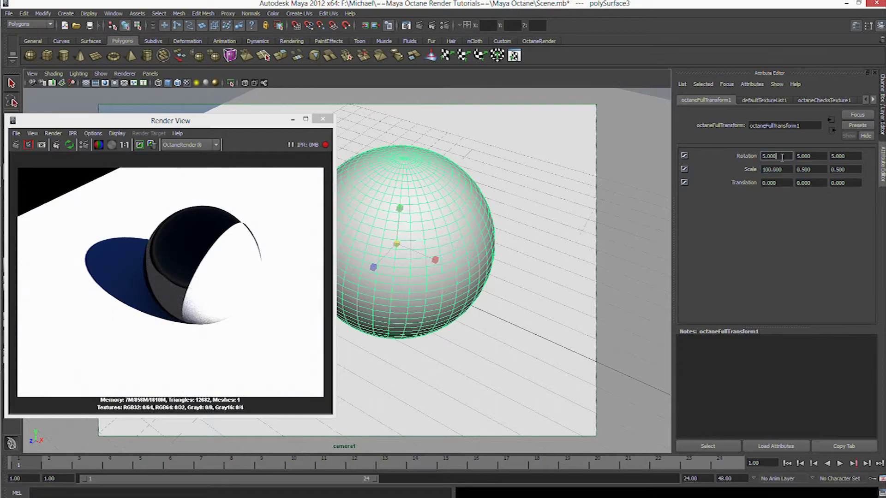
pyautogui.doubleClick(807, 169)
pyautogui.write('100')
pyautogui.doubleClick(847, 170)
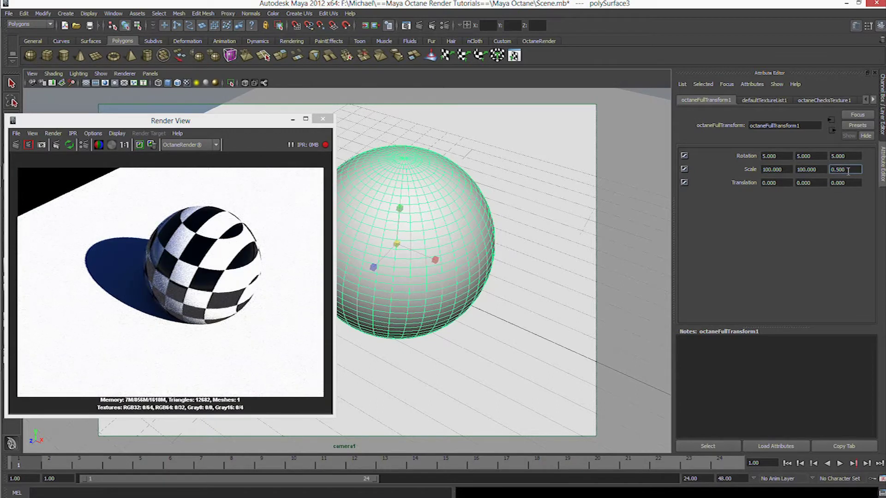
pyautogui.write('100')
pyautogui.click(849, 156)
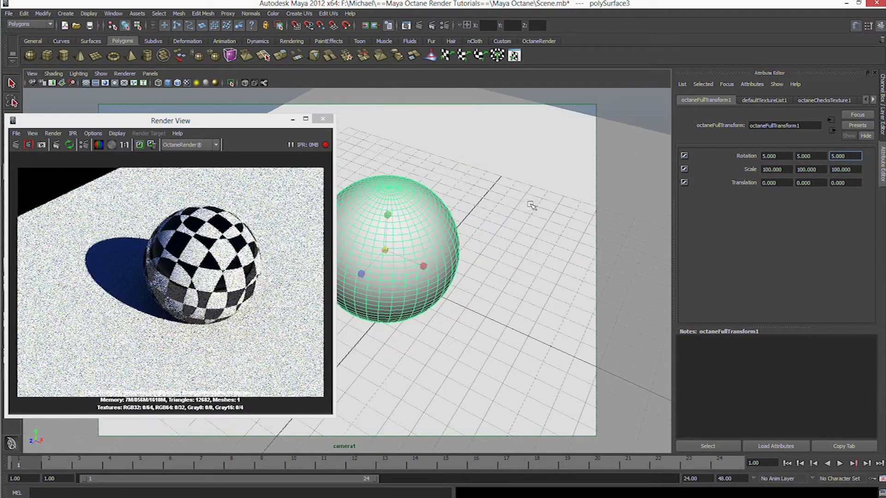
# Inspect the rendered checkered sphere from other angles and go back to the glossy material's attributes
pyautogui.keyDown('alt'); pyautogui.moveTo(507, 221); pyautogui.dragTo(545, 204); pyautogui.keyUp('alt')
pyautogui.scroll(4, 545, 204)
pyautogui.scroll(-2, 542, 204)
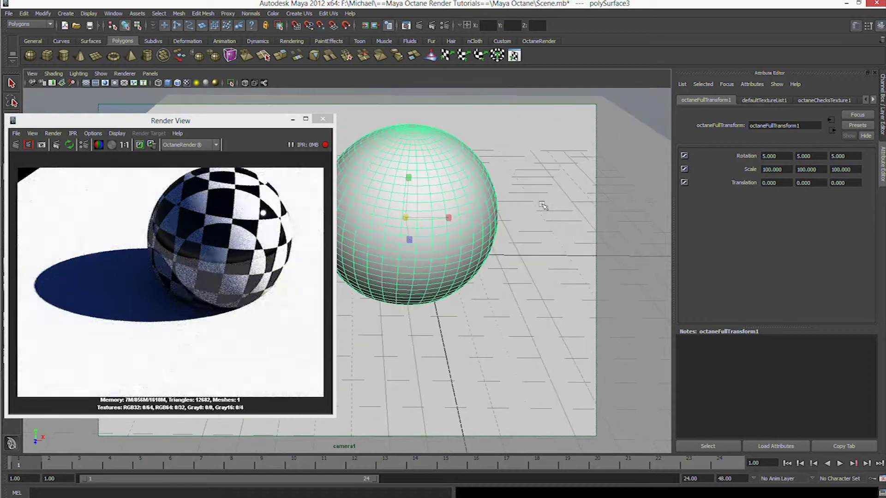
pyautogui.keyDown('alt'); pyautogui.moveTo(542, 204); pyautogui.dragTo(550, 230, button='middle'); pyautogui.keyUp('alt')
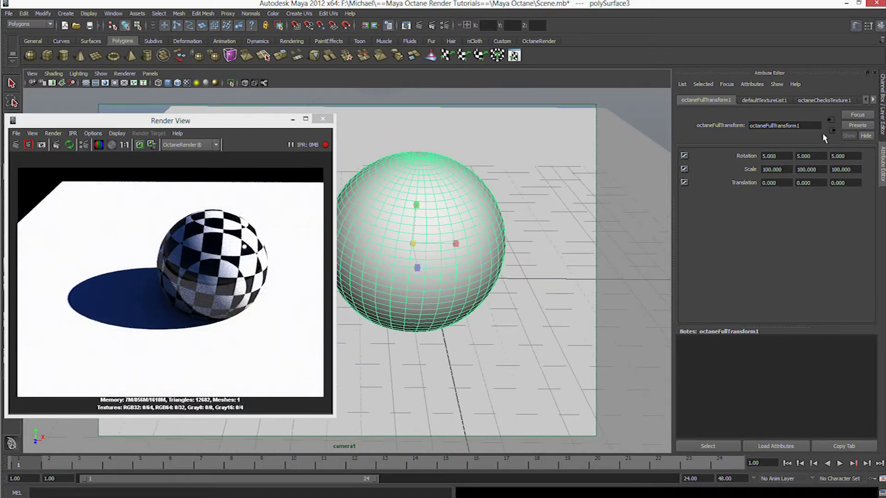
pyautogui.click(831, 130)
pyautogui.click(831, 131)
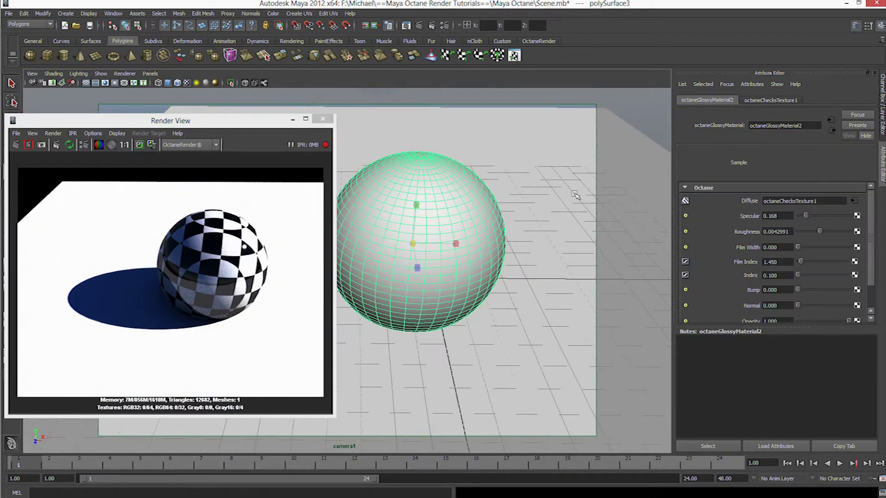
pyautogui.keyDown('alt'); pyautogui.moveTo(516, 197); pyautogui.dragTo(542, 228); pyautogui.keyUp('alt')
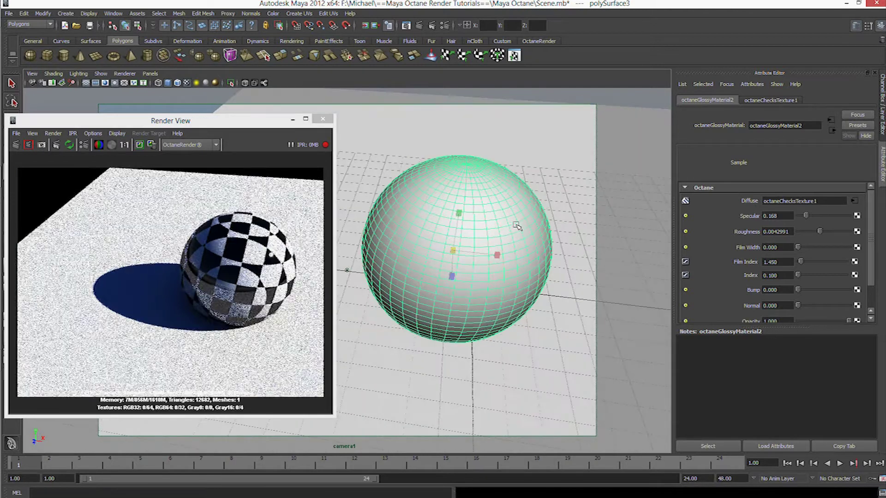
# Add an Octane clamp texture to the glossy material's roughness, with input 0.354 and max 0.228
pyautogui.click(856, 232)
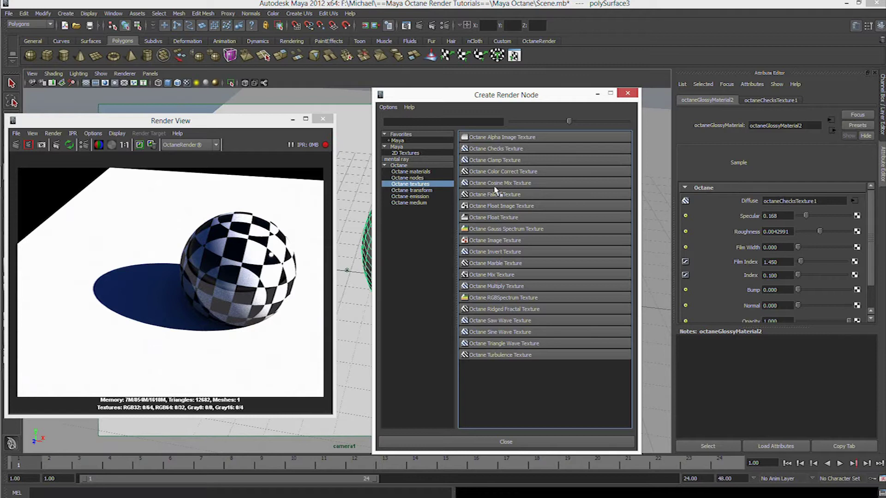
pyautogui.click(496, 160)
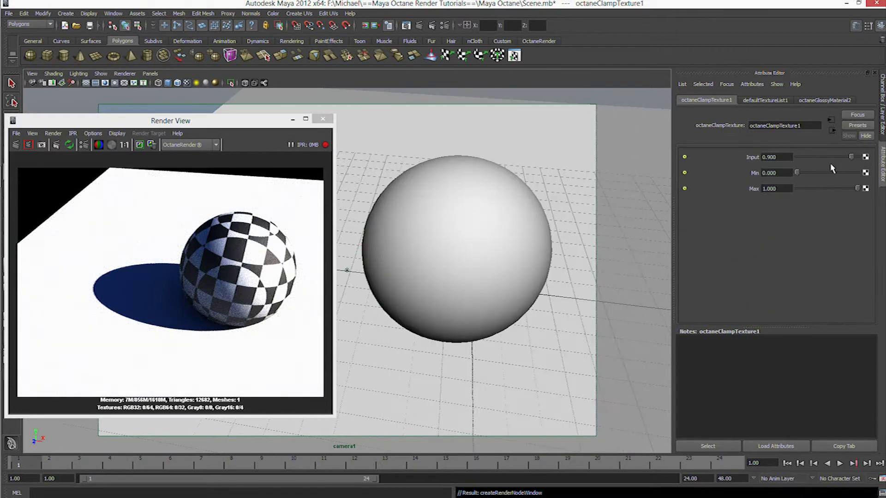
pyautogui.keyDown('alt'); pyautogui.moveTo(452, 184); pyautogui.dragTo(397, 139); pyautogui.keyUp('alt')
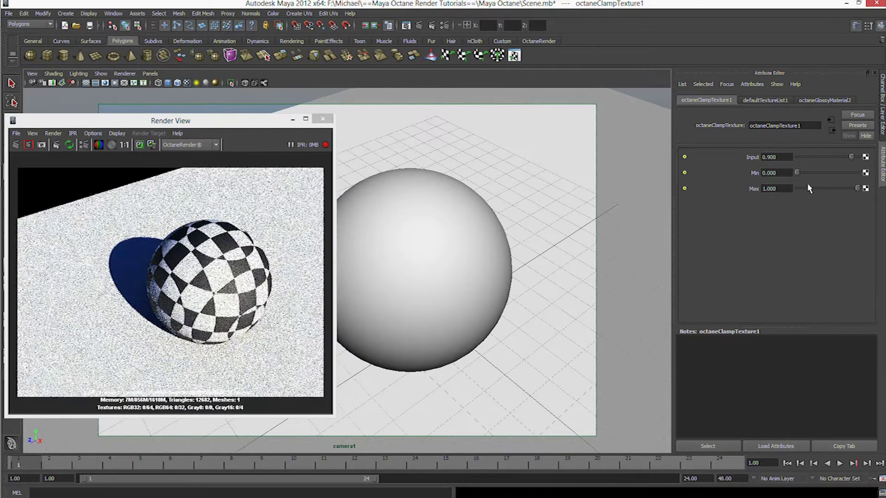
pyautogui.moveTo(845, 162); pyautogui.dragTo(789, 173)
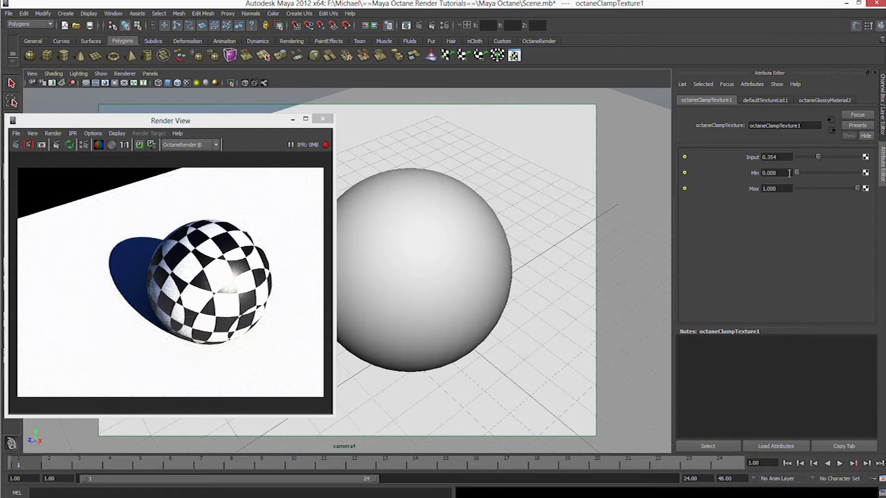
pyautogui.moveTo(857, 188); pyautogui.dragTo(796, 188)
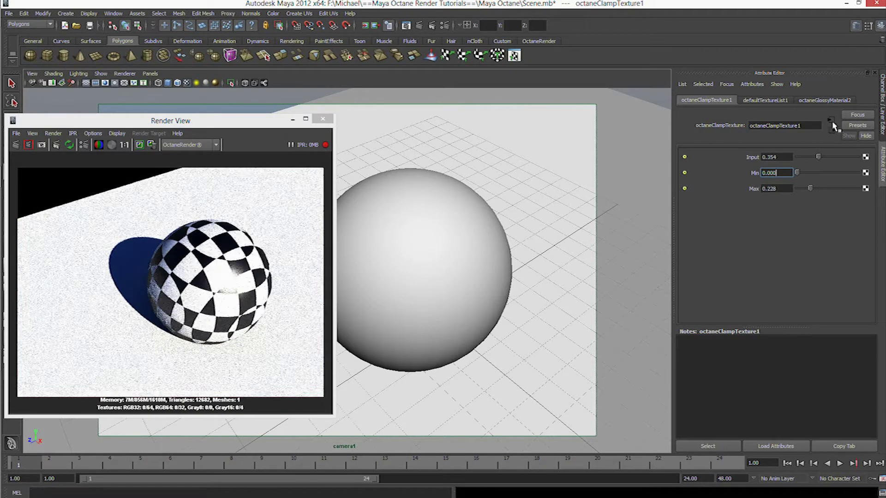
# Return to the glossy material and add an Octane marble texture to its specular attribute
pyautogui.click(832, 130)
pyautogui.scroll(-1, 711, 239)
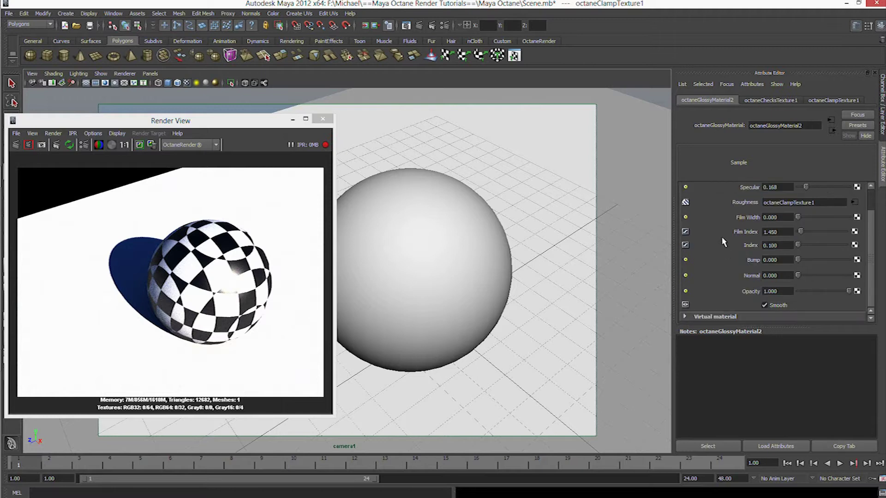
pyautogui.scroll(1, 738, 224)
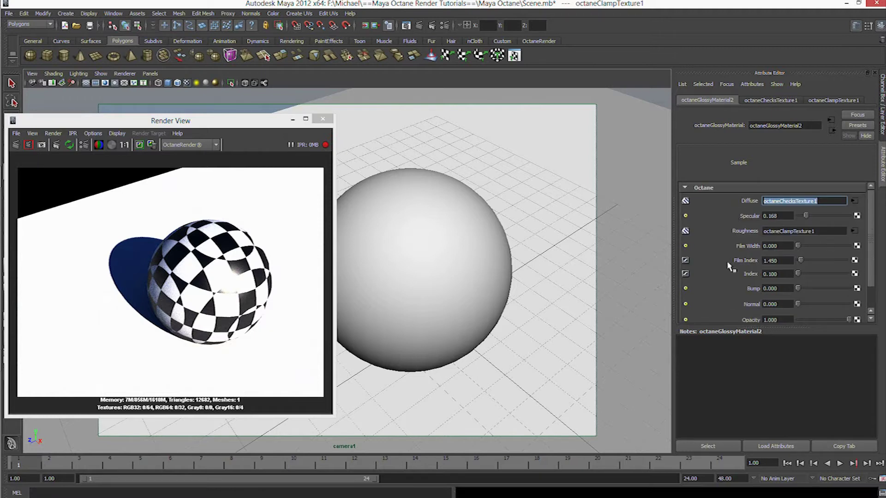
pyautogui.scroll(-1, 730, 266)
pyautogui.scroll(1, 784, 256)
pyautogui.click(857, 215)
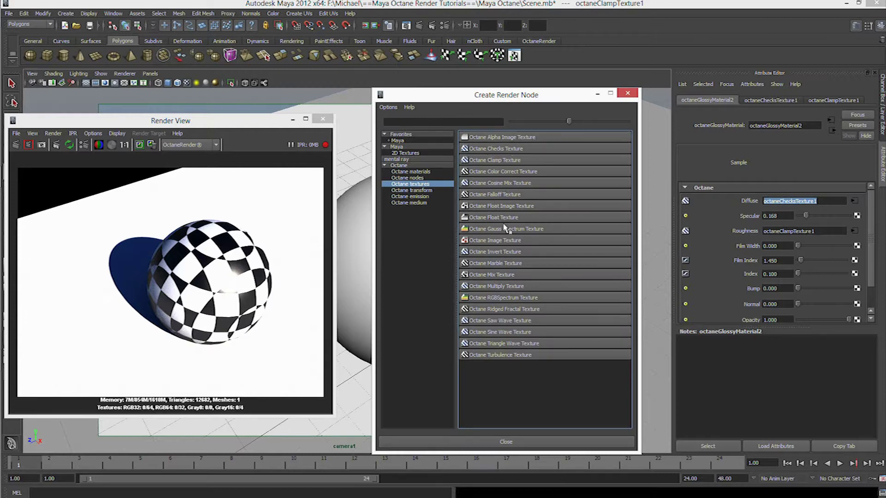
pyautogui.click(496, 263)
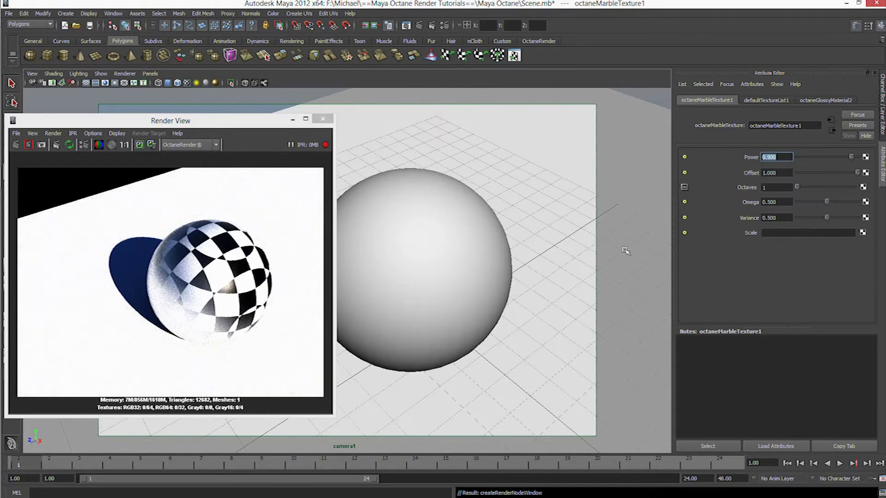
# Set the marble texture's power to 0.630, octaves to 16, omega to 0.843 and variance to 0.780
pyautogui.keyDown('alt'); pyautogui.moveTo(475, 243); pyautogui.dragTo(489, 235); pyautogui.keyUp('alt')
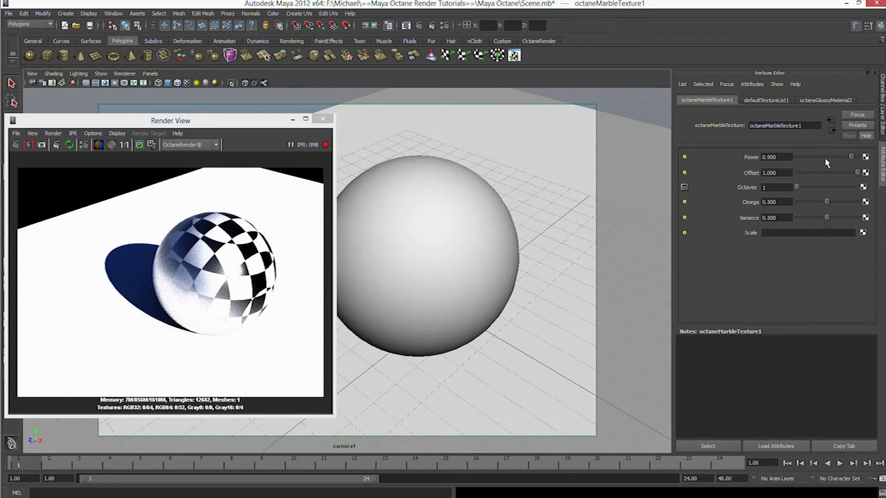
pyautogui.moveTo(817, 159); pyautogui.dragTo(836, 160)
pyautogui.moveTo(796, 187); pyautogui.dragTo(854, 188)
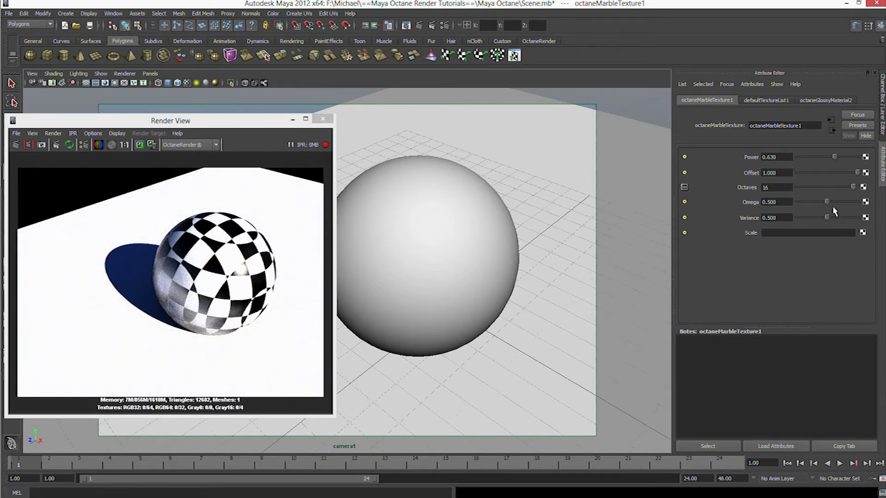
pyautogui.moveTo(834, 203); pyautogui.dragTo(849, 205)
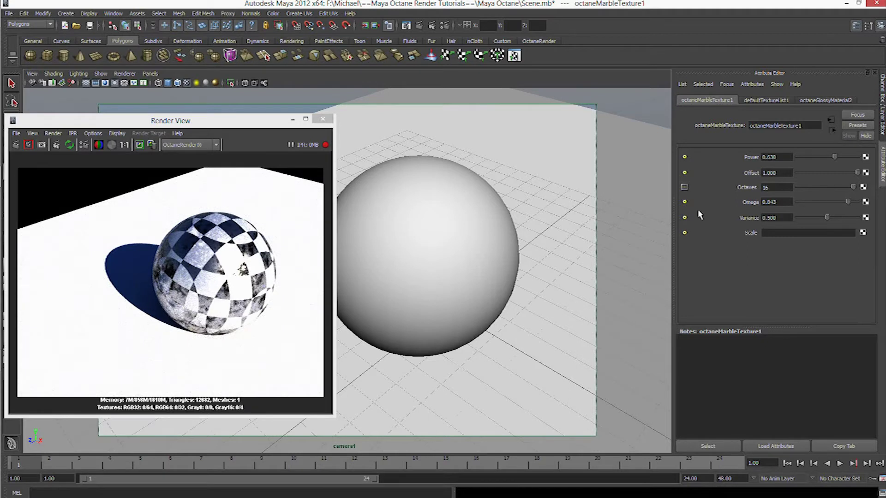
pyautogui.keyDown('alt'); pyautogui.moveTo(528, 209); pyautogui.dragTo(540, 209); pyautogui.keyUp('alt')
pyautogui.scroll(3, 546, 208)
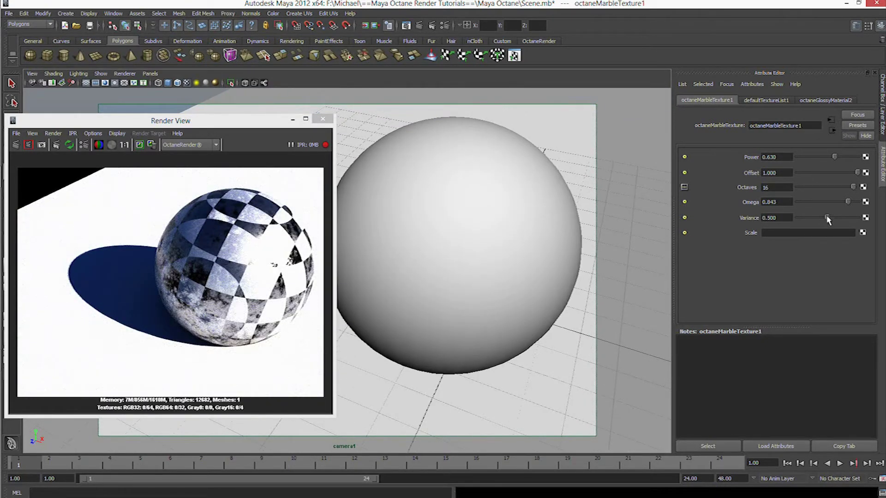
pyautogui.moveTo(826, 218); pyautogui.dragTo(845, 222)
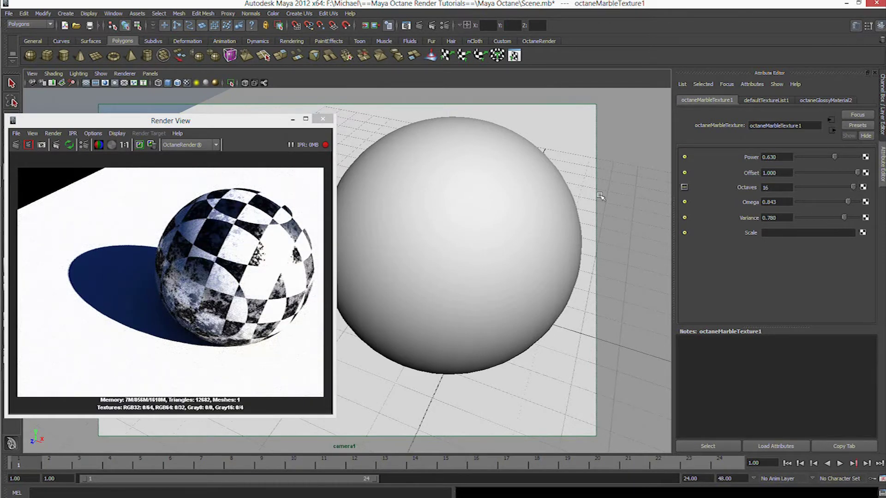
# Go back to the glossy material and add an Octane turbulence texture to its bump attribute
pyautogui.keyDown('alt'); pyautogui.moveTo(582, 201); pyautogui.dragTo(564, 209); pyautogui.keyUp('alt')
pyautogui.keyDown('alt'); pyautogui.moveTo(564, 210); pyautogui.dragTo(540, 216, button='right'); pyautogui.keyUp('alt')
pyautogui.keyDown('alt'); pyautogui.moveTo(541, 216); pyautogui.dragTo(525, 198, button='middle'); pyautogui.keyUp('alt')
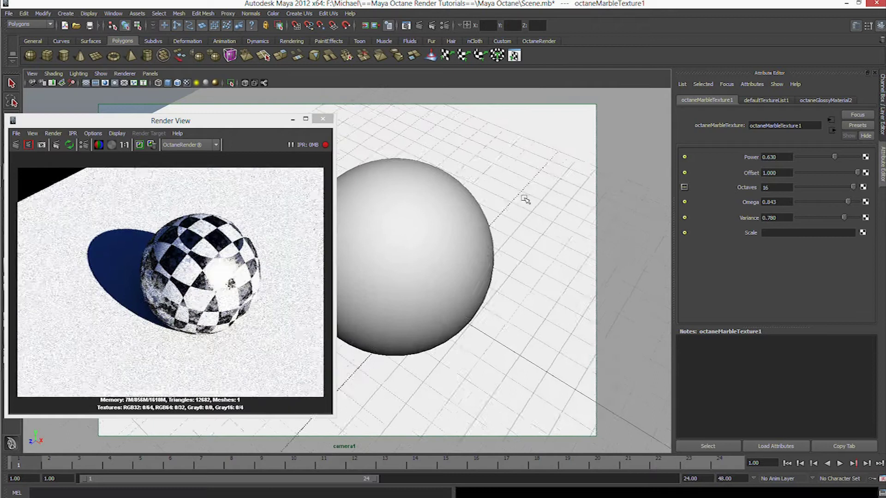
pyautogui.scroll(3, 525, 199)
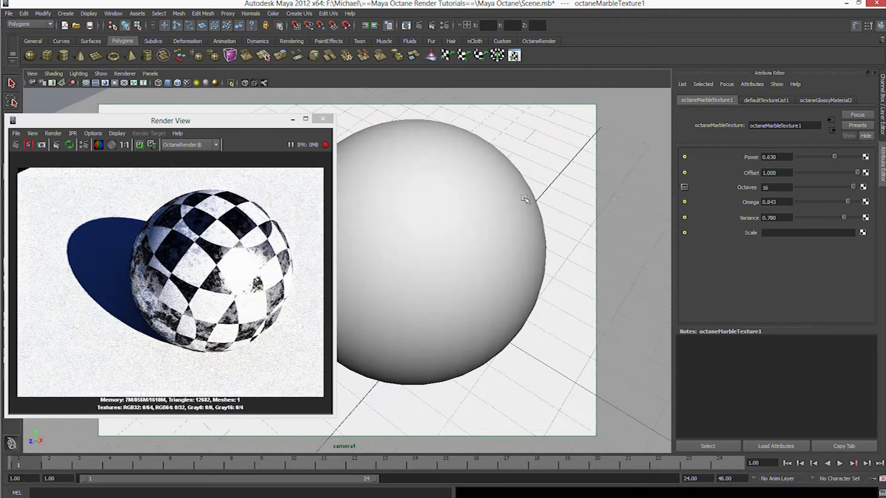
pyautogui.click(832, 130)
pyautogui.scroll(-2, 719, 261)
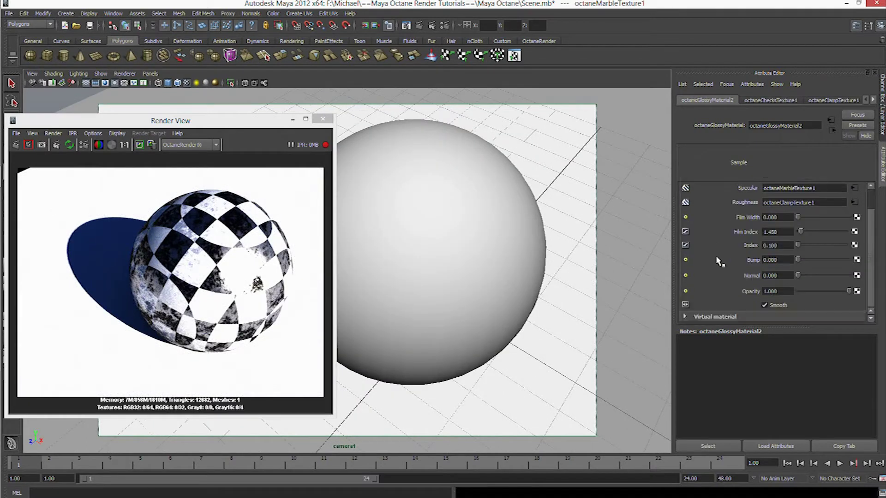
pyautogui.click(856, 259)
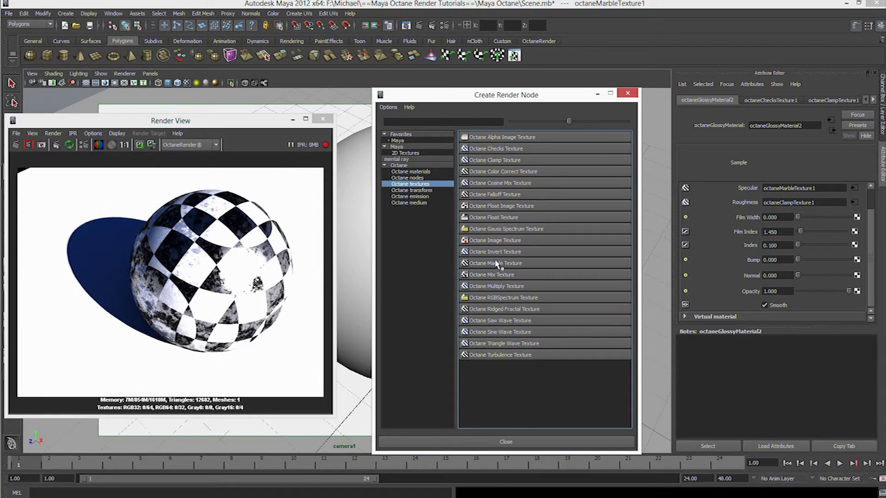
pyautogui.click(520, 355)
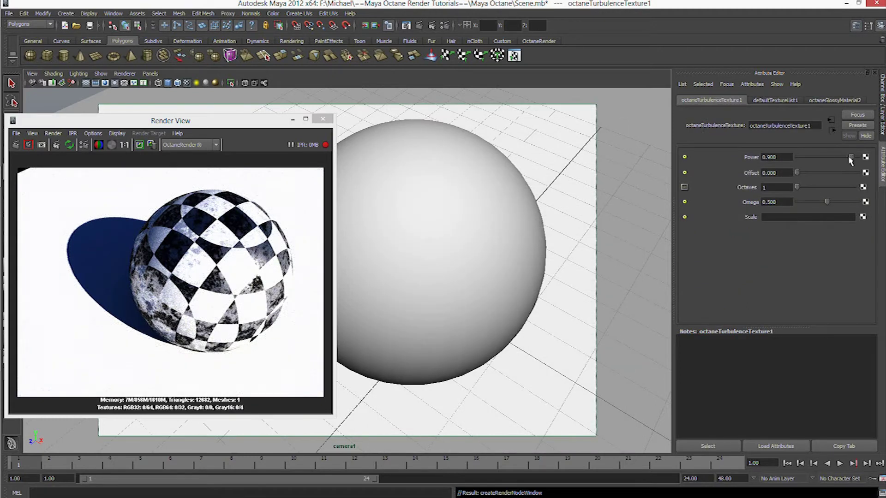
# Set the turbulence texture's offset to 0.087, octaves to 16 and omega to 0.583, and inspect the rendered bump up close
pyautogui.moveTo(796, 173); pyautogui.dragTo(802, 173)
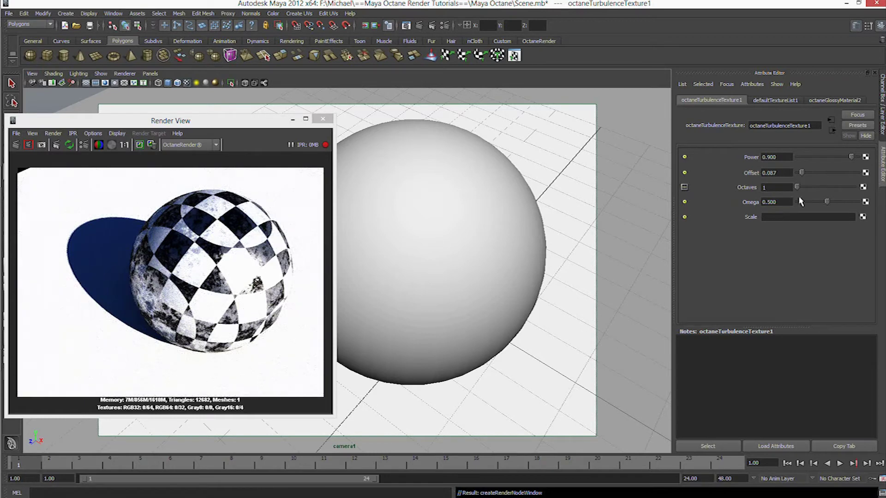
pyautogui.moveTo(797, 188); pyautogui.dragTo(854, 188)
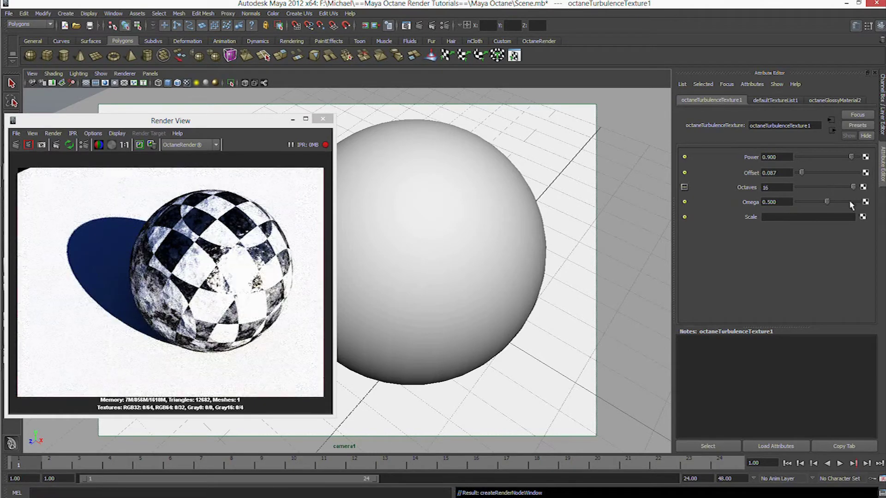
pyautogui.click(847, 202)
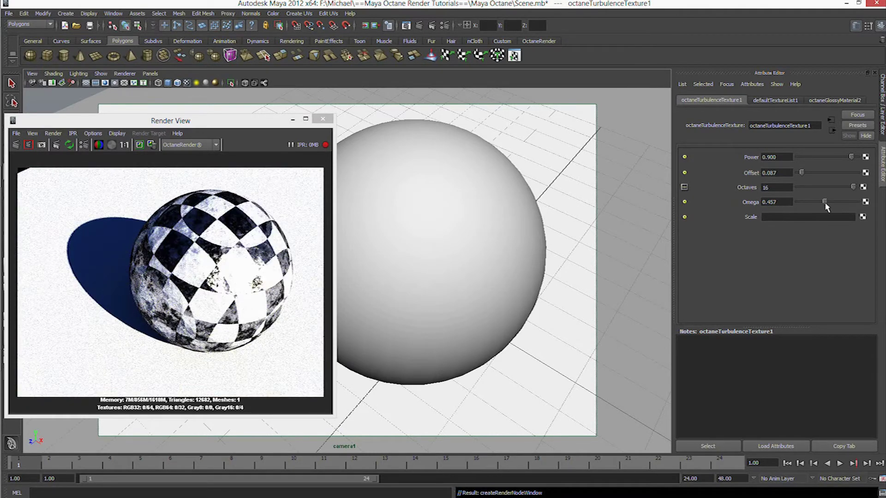
pyautogui.moveTo(848, 202); pyautogui.dragTo(832, 202)
pyautogui.keyDown('alt'); pyautogui.moveTo(530, 267); pyautogui.dragTo(556, 243); pyautogui.keyUp('alt')
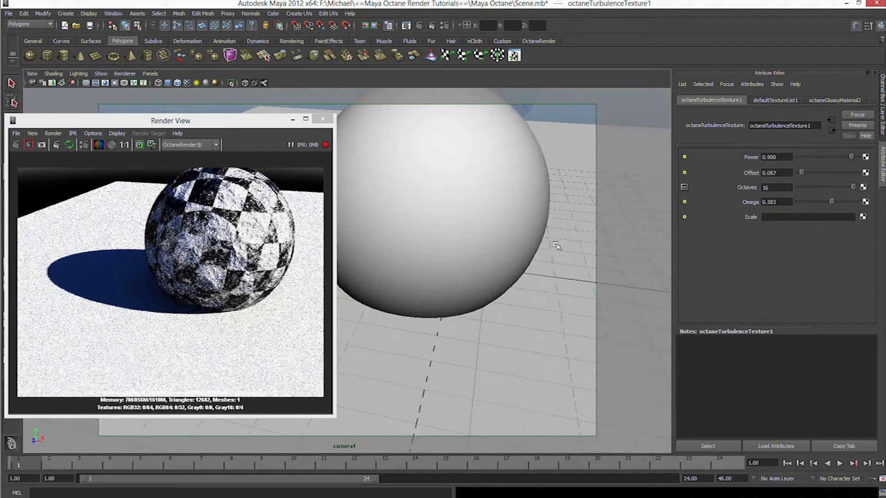
pyautogui.keyDown('alt'); pyautogui.moveTo(556, 243); pyautogui.dragTo(525, 225, button='right'); pyautogui.keyUp('alt')
pyautogui.keyDown('alt'); pyautogui.moveTo(525, 226); pyautogui.dragTo(497, 263, button='middle'); pyautogui.keyUp('alt')
pyautogui.scroll(4, 525, 246)
pyautogui.scroll(2, 505, 247)
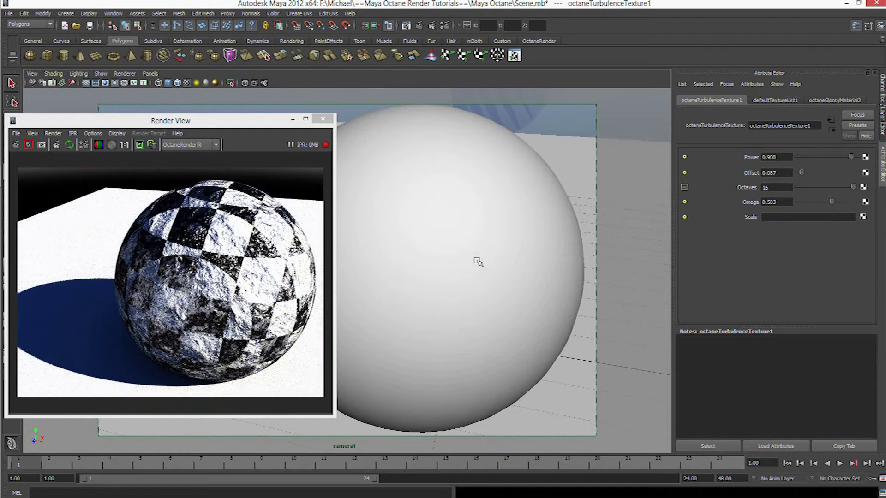
# Set the Octane render kernel type to PMC, check the rendered sphere up close, and close the render view
pyautogui.click(393, 241)
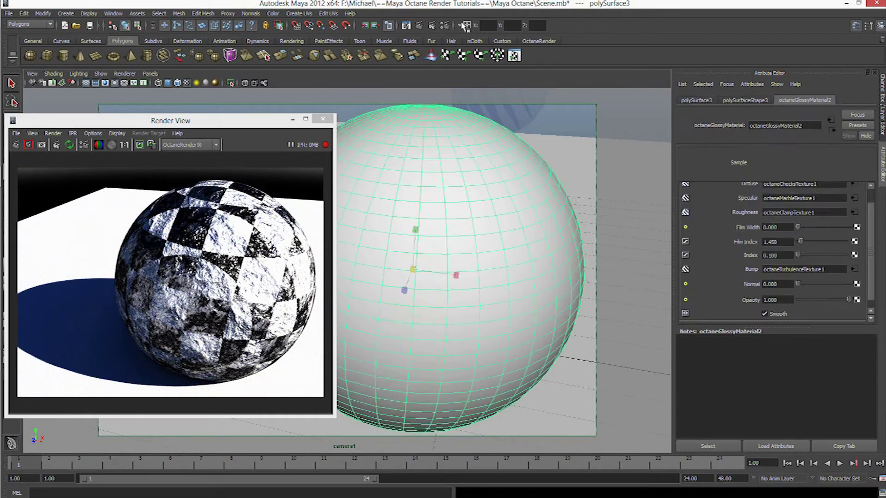
pyautogui.click(444, 25)
pyautogui.click(103, 205)
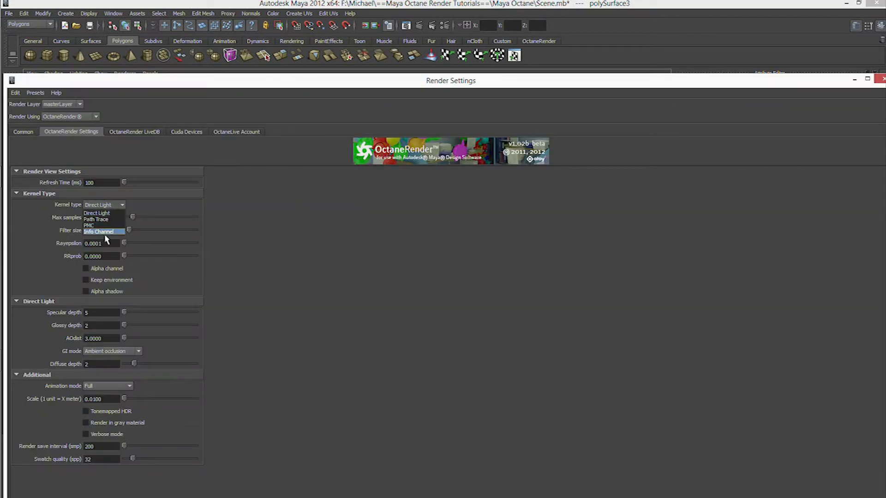
pyautogui.click(97, 225)
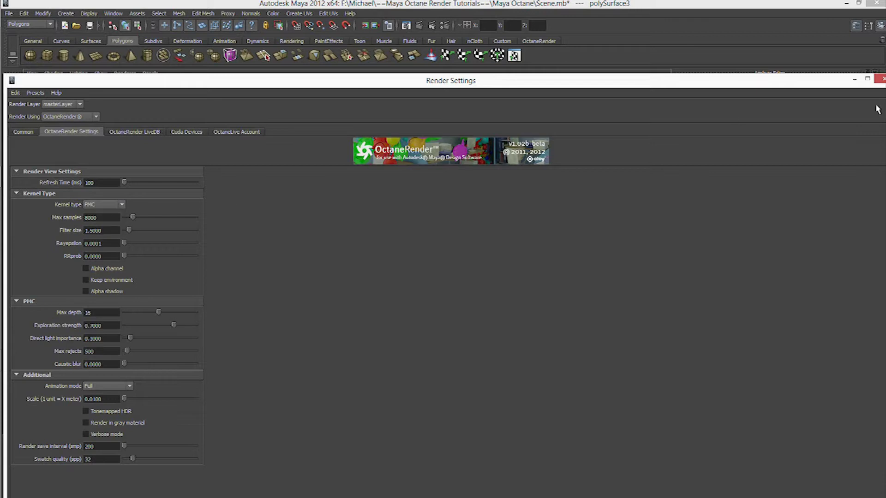
pyautogui.doubleClick(779, 87)
pyautogui.click(813, 83)
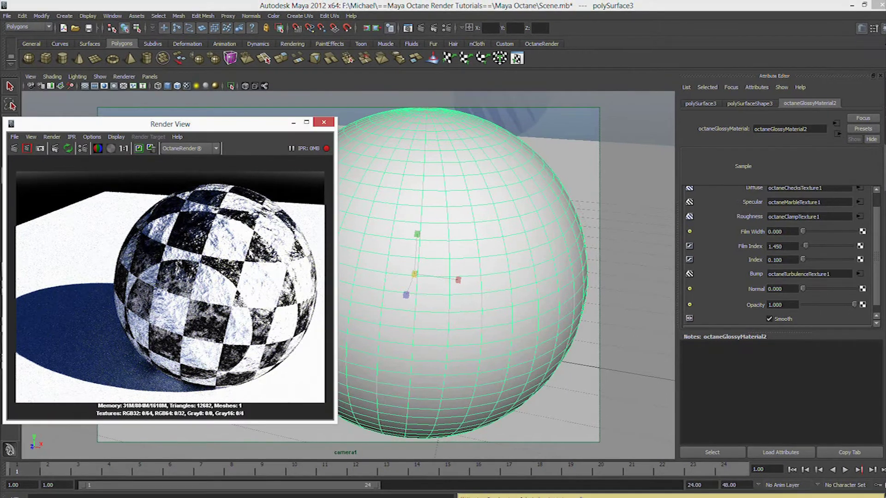
pyautogui.scroll(4, 255, 248)
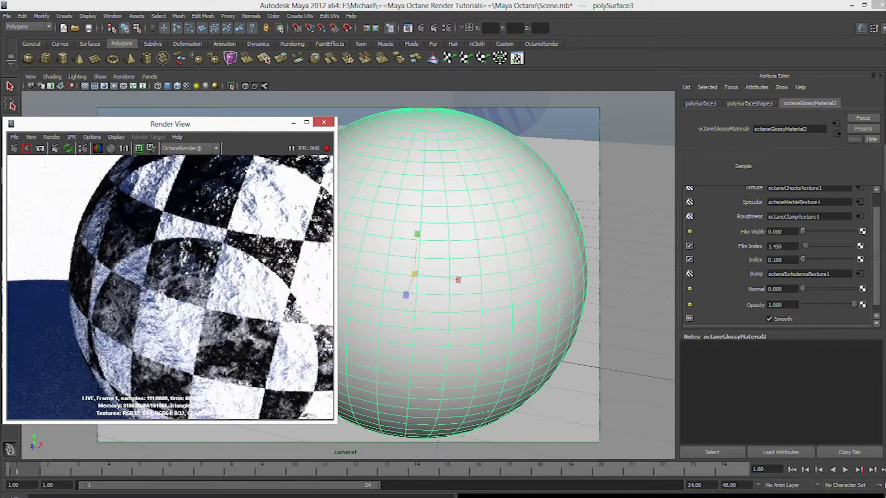
pyautogui.scroll(-3, 243, 253)
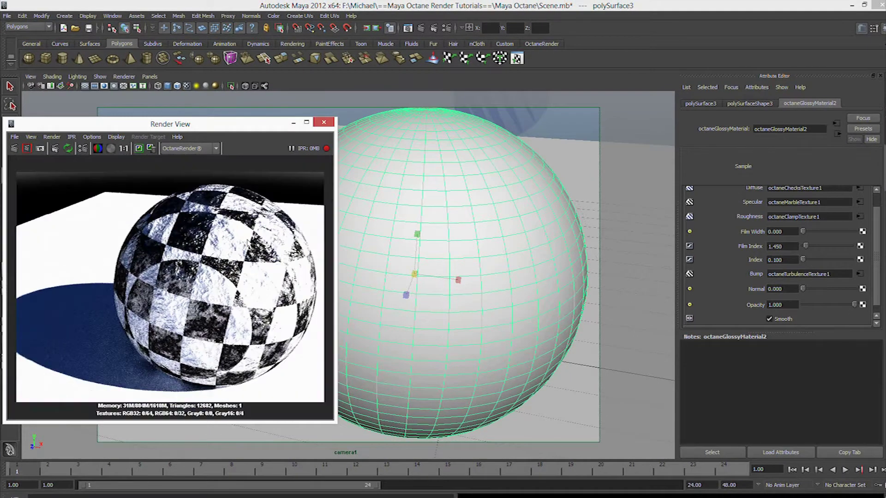
pyautogui.click(324, 122)
pyautogui.scroll(-3, 415, 217)
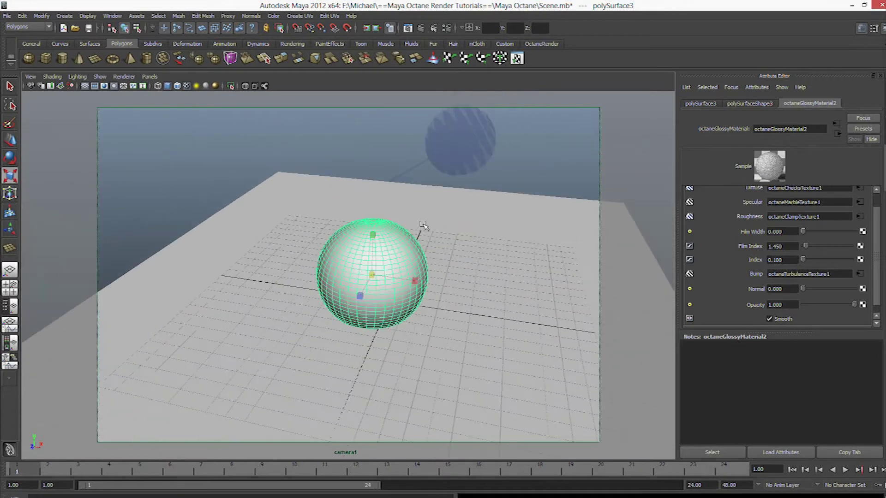
pyautogui.press('Delete')
pyautogui.keyDown('alt'); pyautogui.moveTo(340, 170); pyautogui.dragTo(319, 151, button='middle'); pyautogui.keyUp('alt')
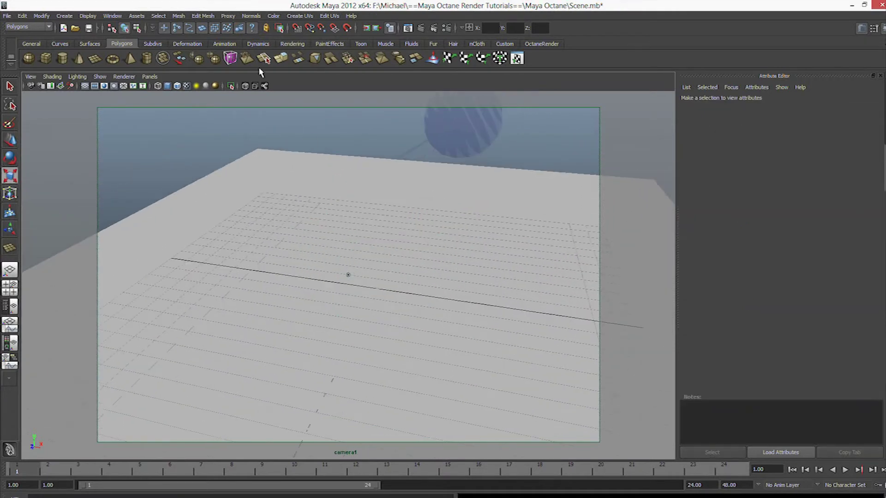
pyautogui.hotkey('ctrl', 'z')
# Assign a new Octane Specular Material to the sphere
pyautogui.moveTo(357, 199); pyautogui.dragTo(352, 340, button='right')
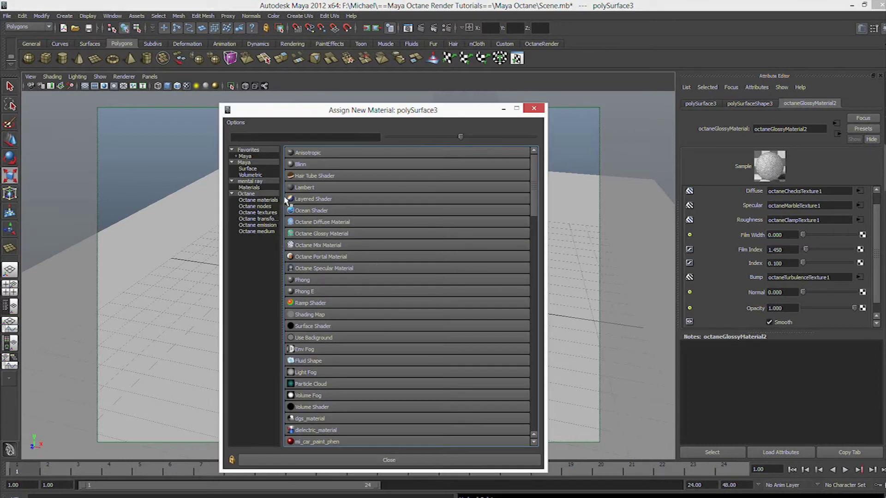
pyautogui.click(261, 201)
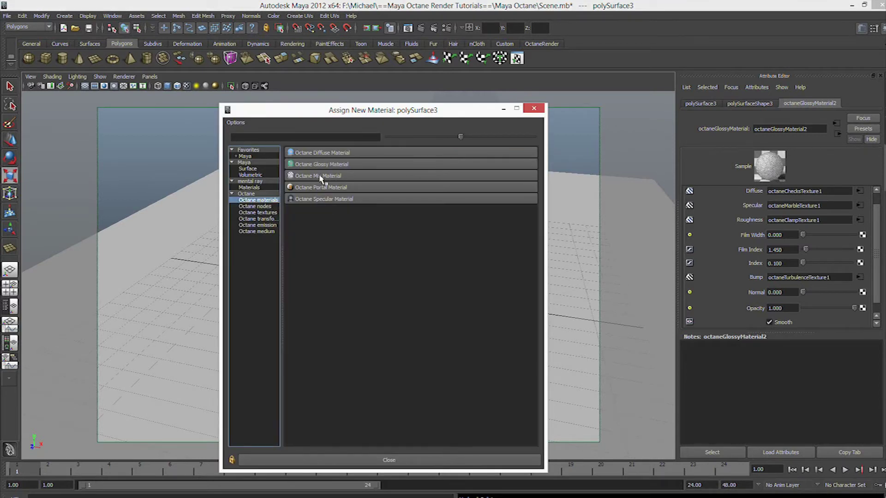
pyautogui.click(318, 200)
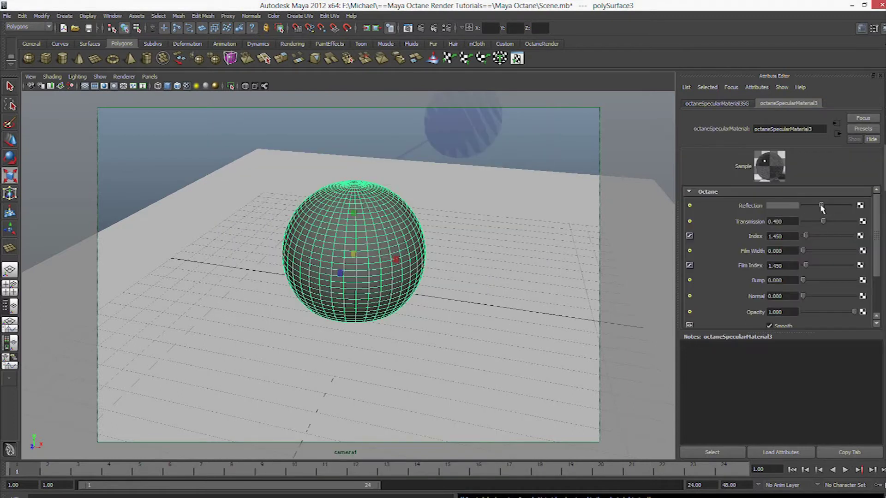
# Set the specular material's reflection to white and its transmission to 1.000, with the Octane render preview running
pyautogui.moveTo(821, 205); pyautogui.dragTo(851, 210)
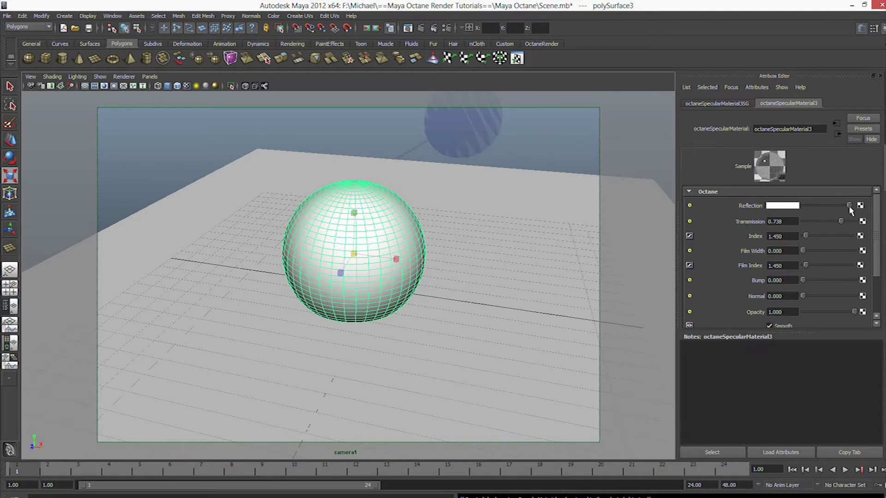
pyautogui.click(433, 28)
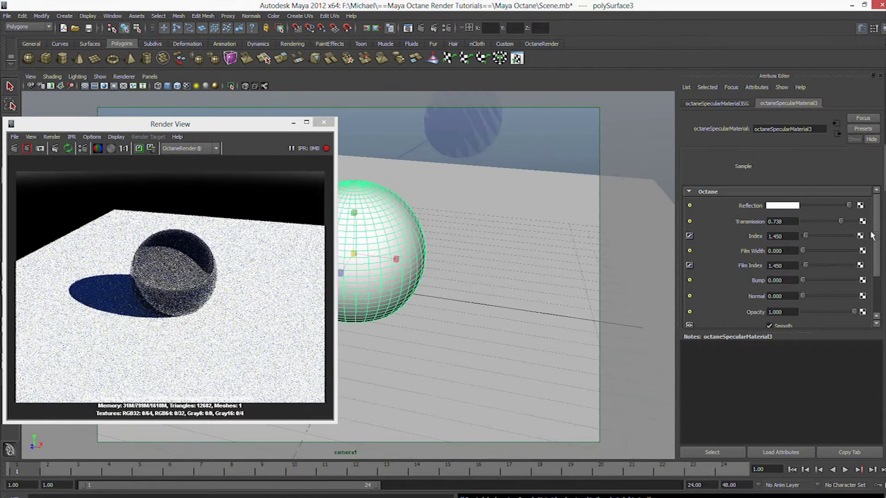
pyautogui.moveTo(840, 221); pyautogui.dragTo(862, 224)
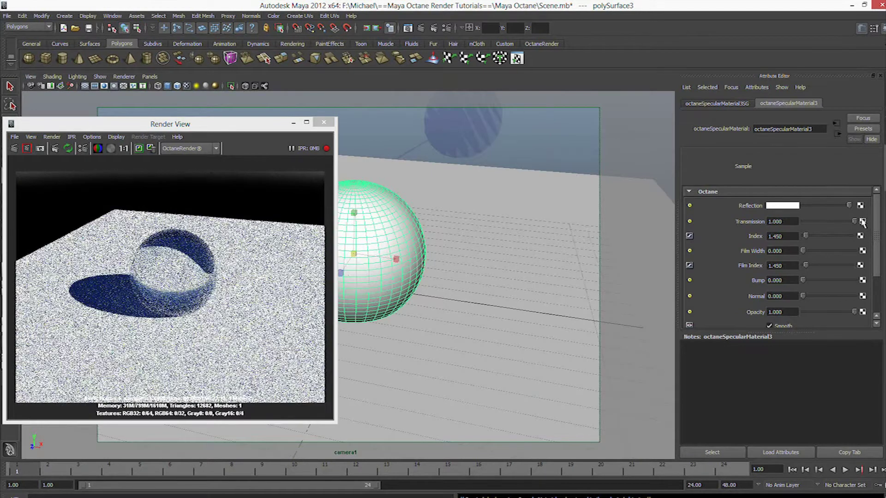
# Add an Octane marble texture to the specular material's transmission and set the texture's power to 0.543
pyautogui.click(862, 222)
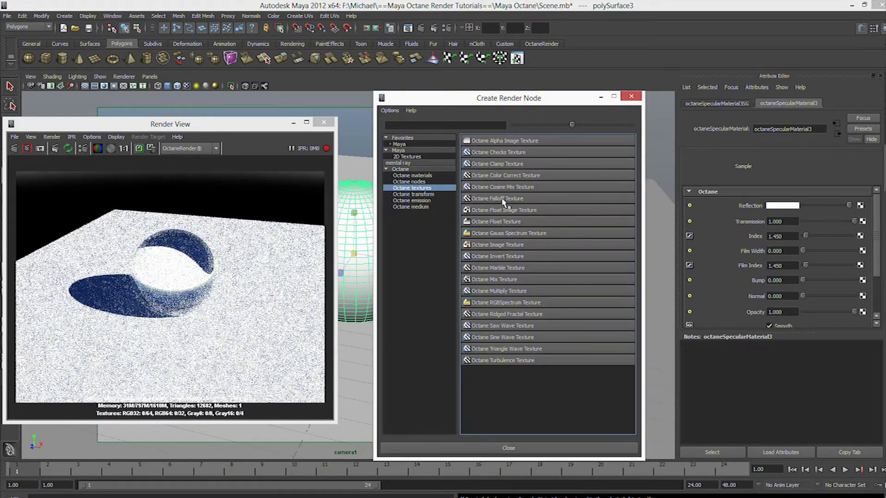
pyautogui.click(480, 268)
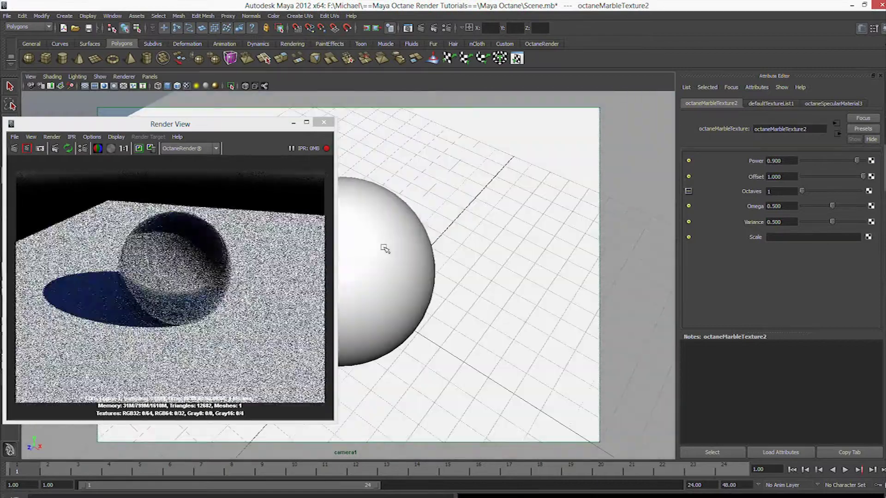
pyautogui.keyDown('alt'); pyautogui.moveTo(385, 249); pyautogui.dragTo(430, 214); pyautogui.keyUp('alt')
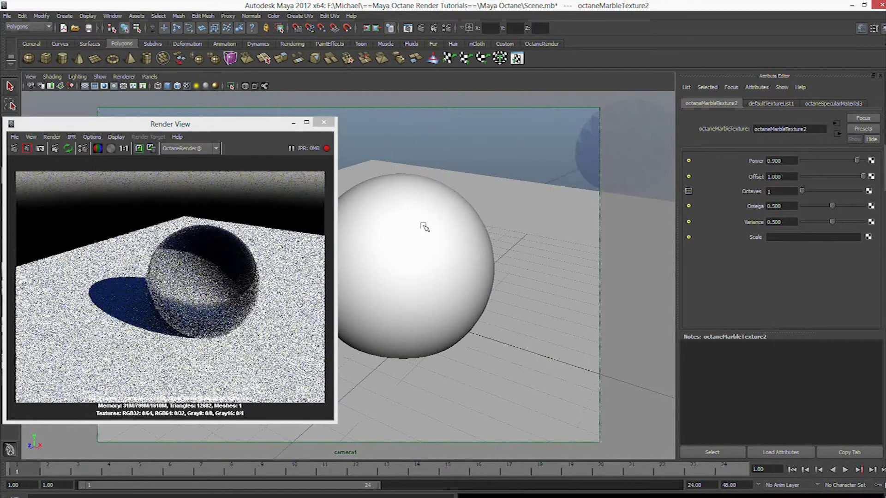
pyautogui.moveTo(848, 163); pyautogui.dragTo(867, 164)
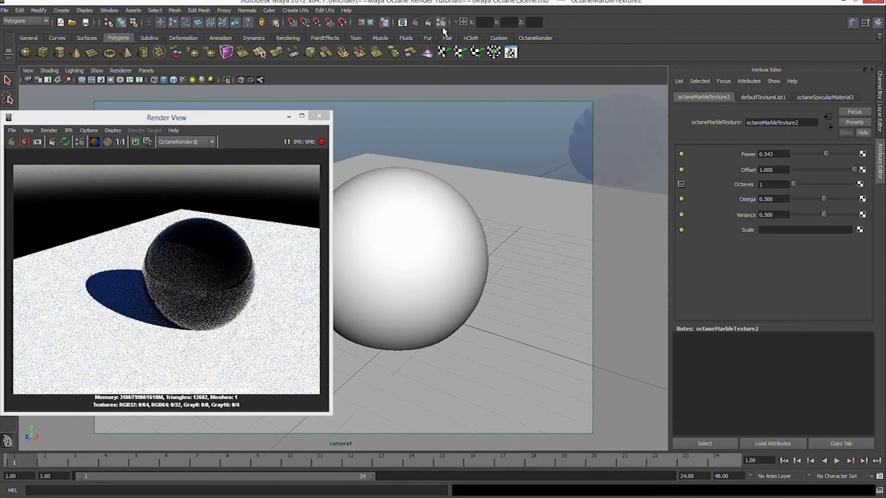
# Set the Octane render kernel type to Direct Light
pyautogui.click(446, 28)
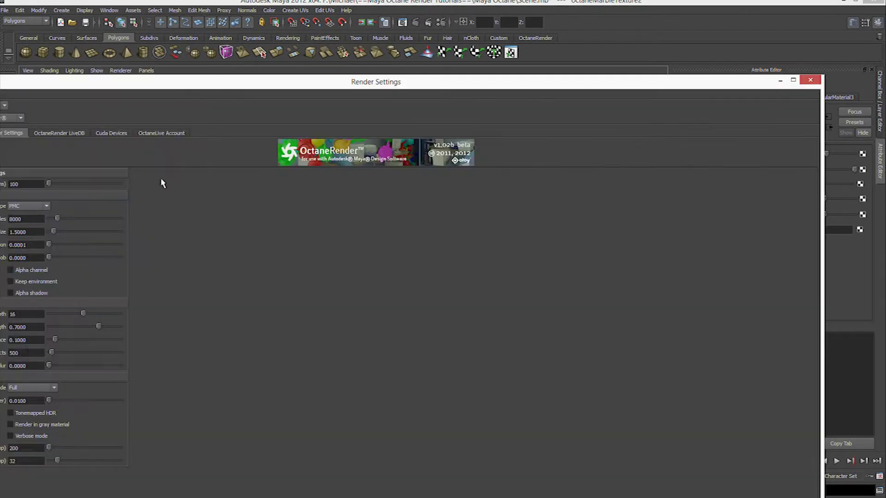
pyautogui.click(67, 221)
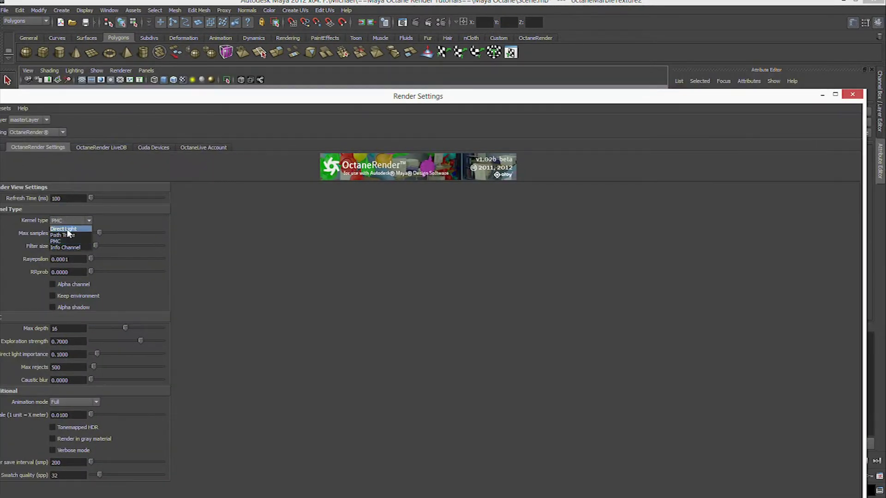
pyautogui.click(853, 96)
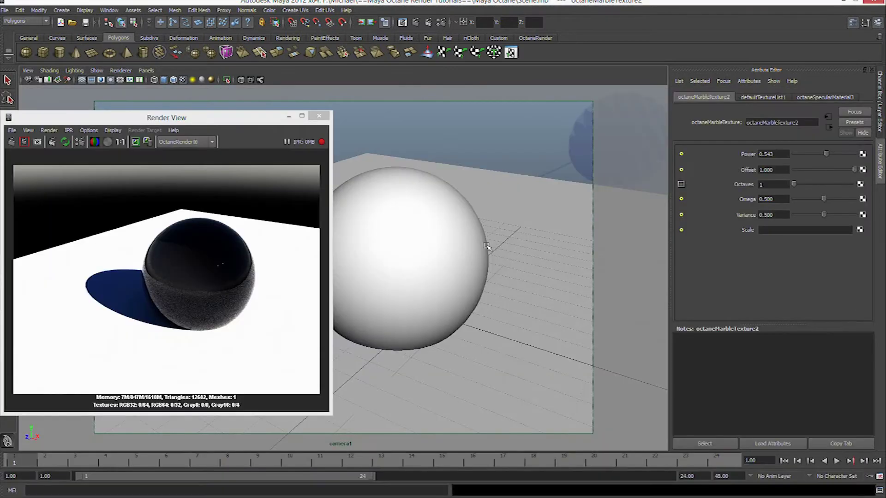
# Set the marble texture's power to 1.000, octaves to 12, omega to 0.756 and variance to 0.882
pyautogui.moveTo(825, 154); pyautogui.dragTo(853, 155)
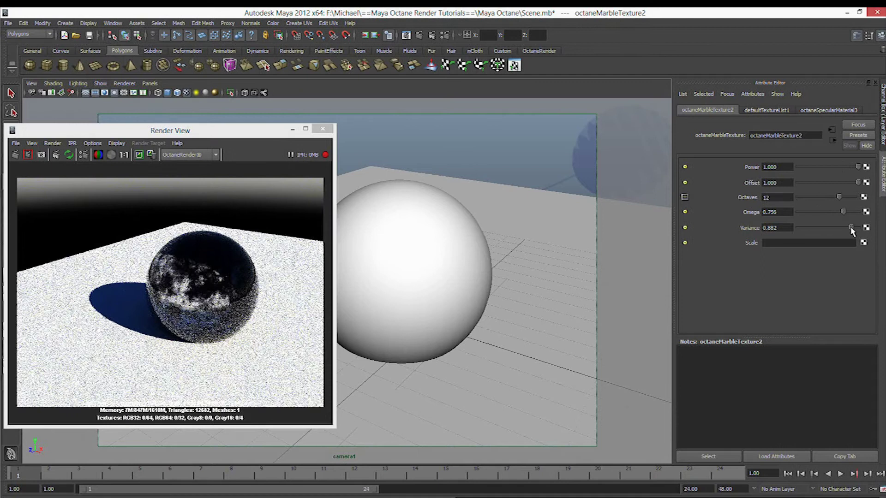
pyautogui.keyDown('alt'); pyautogui.moveTo(589, 253); pyautogui.dragTo(470, 219); pyautogui.keyUp('alt')
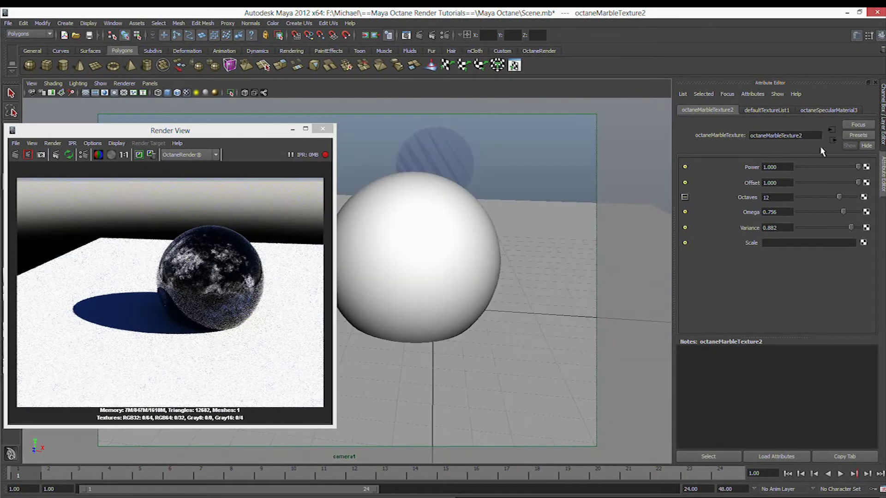
# Add an Octane turbulence texture to the specular material's reflection with power 1.000, offset 0.591, octaves 9 and omega 0.598
pyautogui.click(832, 141)
pyautogui.click(855, 212)
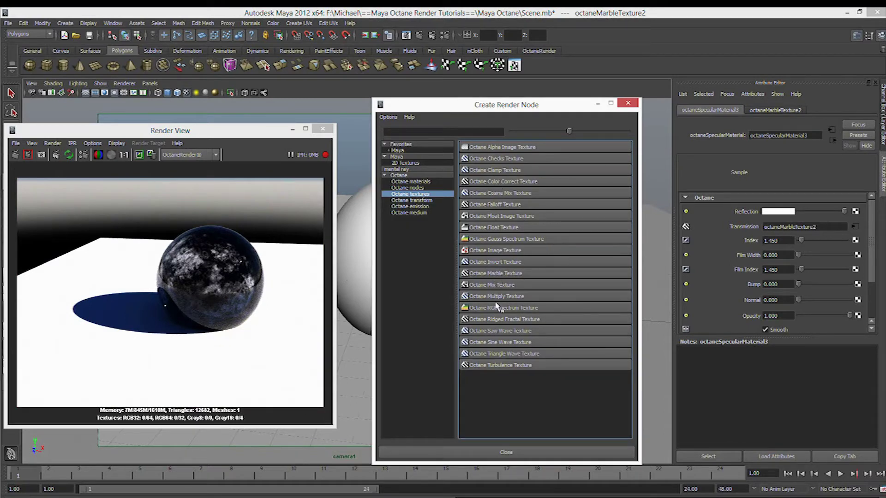
pyautogui.click(504, 366)
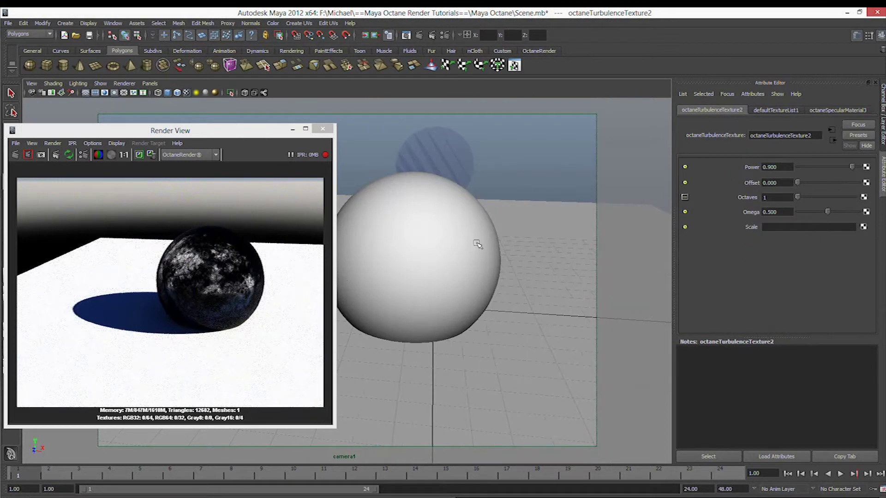
pyautogui.moveTo(827, 212)
pyautogui.mouseDown()
pyautogui.moveTo(847, 212)
pyautogui.moveTo(835, 214)
pyautogui.mouseUp()
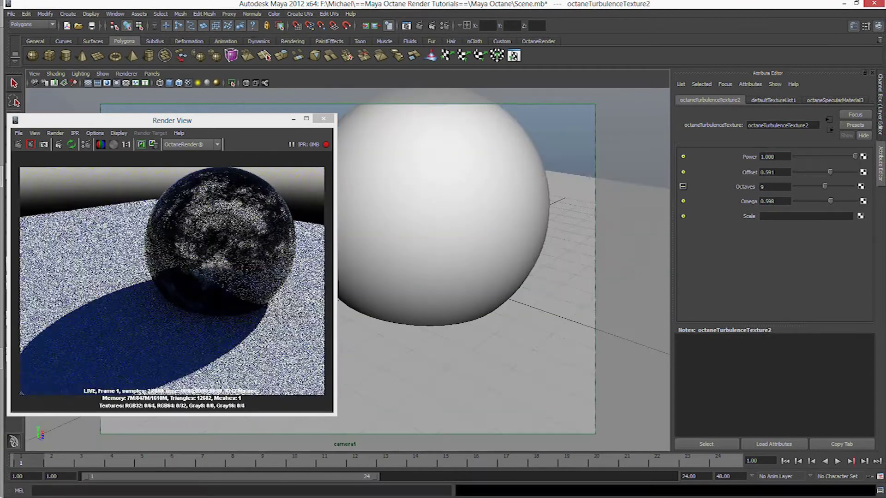
pyautogui.keyDown('alt'); pyautogui.moveTo(513, 182); pyautogui.dragTo(459, 197); pyautogui.keyUp('alt')
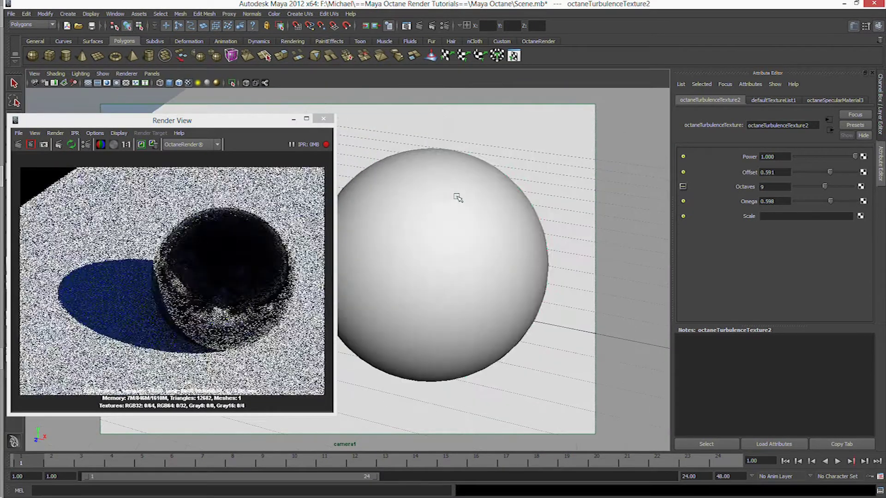
# Select the sphere and bring up the lower attributes of its Octane specular material
pyautogui.click(458, 198)
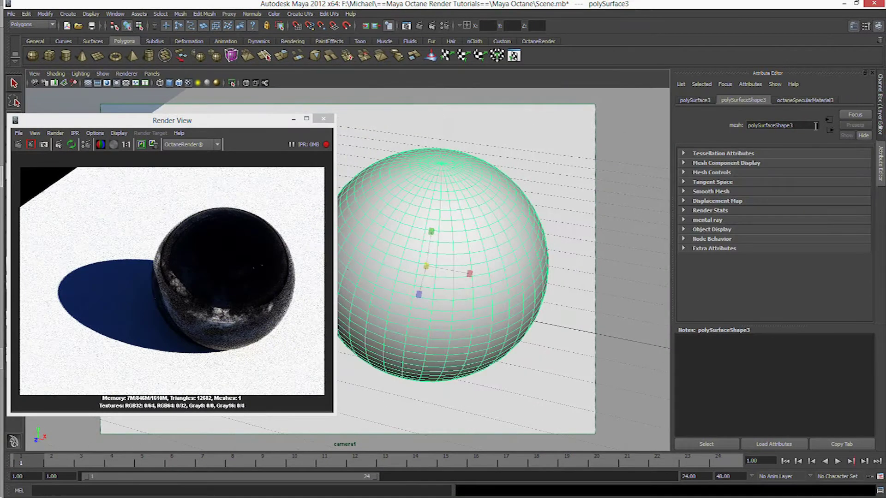
pyautogui.click(801, 101)
pyautogui.scroll(-4, 687, 245)
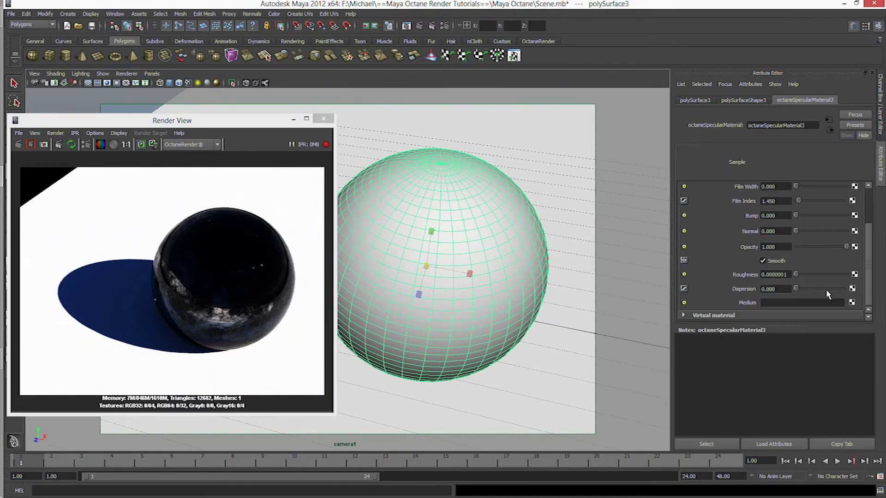
pyautogui.click(852, 289)
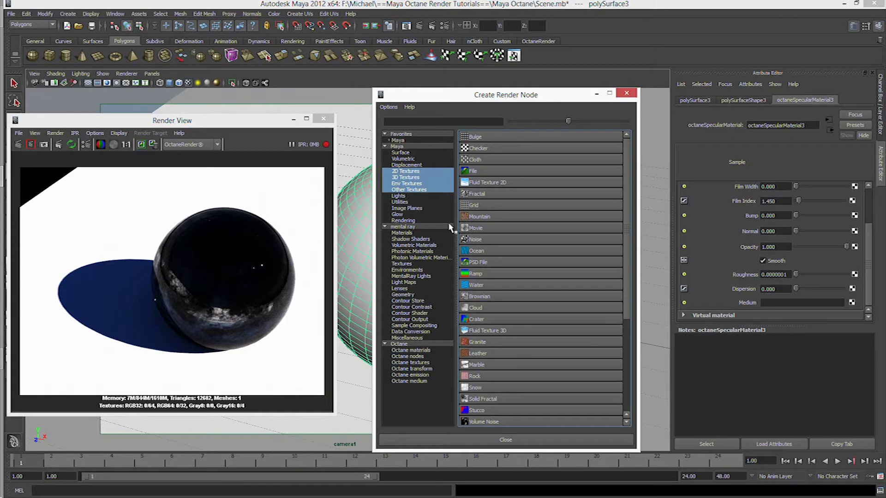
pyautogui.click(412, 350)
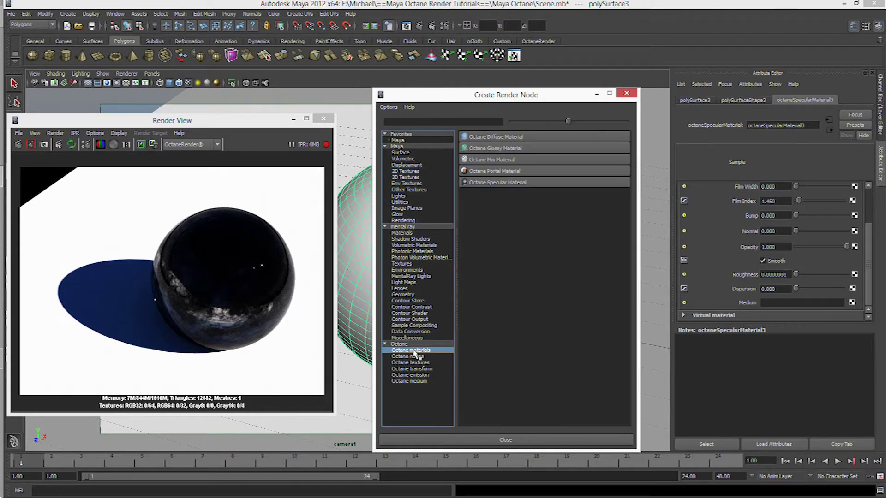
pyautogui.moveTo(418, 357); pyautogui.dragTo(420, 363)
pyautogui.click(626, 92)
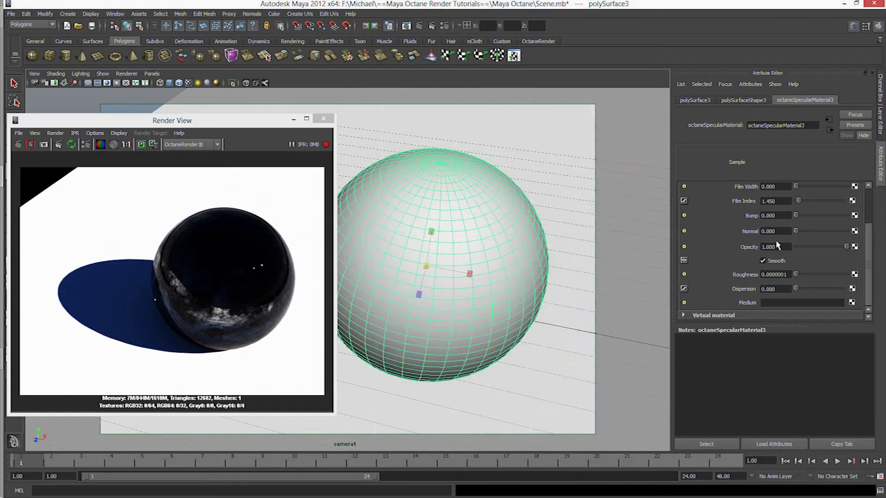
# Add an Octane checks texture to the specular material's bump attribute
pyautogui.scroll(1, 826, 249)
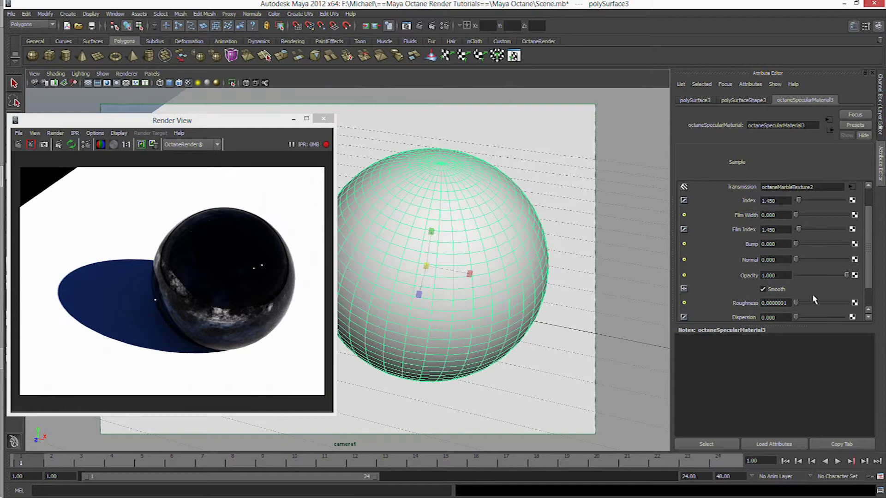
pyautogui.click(854, 244)
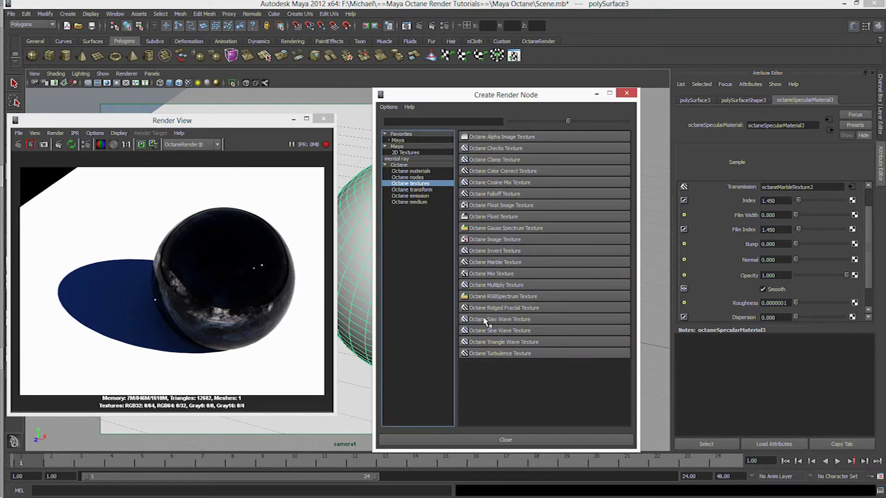
pyautogui.click(492, 148)
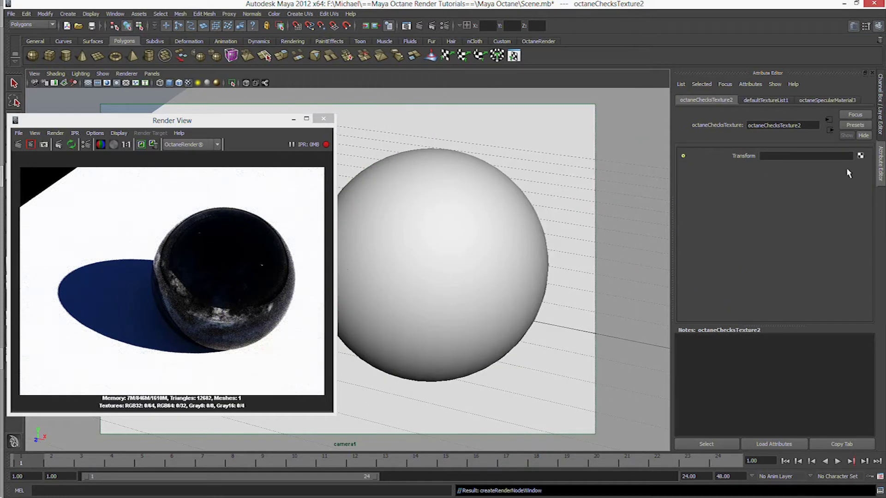
# Give the checks texture an Octane full transform scaled to 100 on all three axes and inspect the rendered sphere
pyautogui.click(859, 156)
pyautogui.click(496, 138)
pyautogui.moveTo(778, 169); pyautogui.dragTo(721, 169)
pyautogui.write('100')
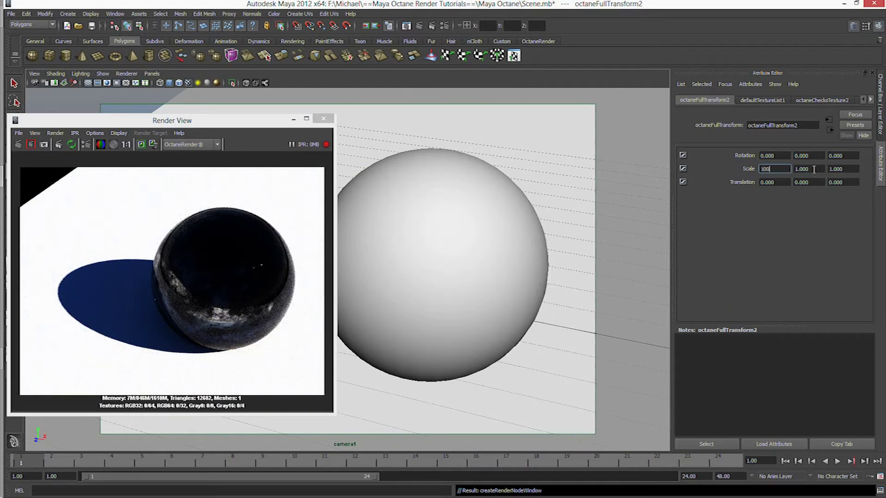
pyautogui.moveTo(814, 169); pyautogui.dragTo(784, 169)
pyautogui.write('100')
pyautogui.moveTo(848, 168); pyautogui.dragTo(822, 169)
pyautogui.write('100')
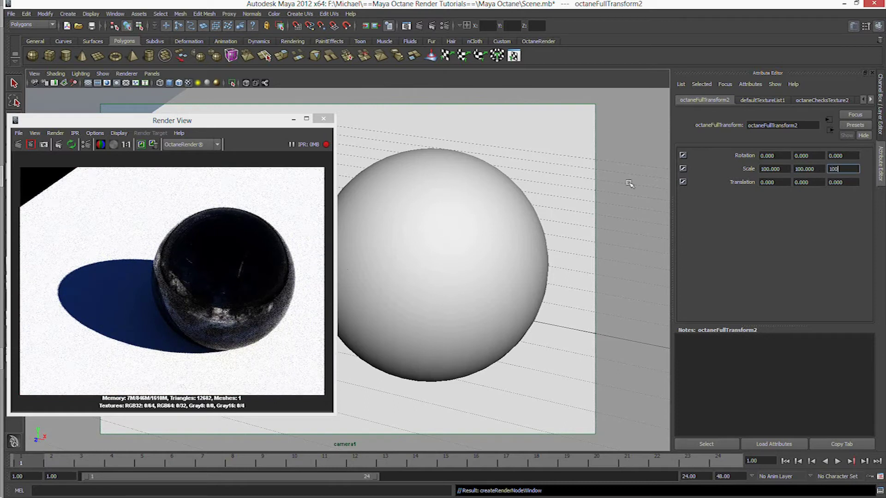
pyautogui.click(610, 190)
pyautogui.keyDown('alt'); pyautogui.moveTo(467, 188); pyautogui.dragTo(484, 192, button='middle'); pyautogui.keyUp('alt')
pyautogui.keyDown('alt'); pyautogui.moveTo(484, 192); pyautogui.dragTo(486, 164); pyautogui.keyUp('alt')
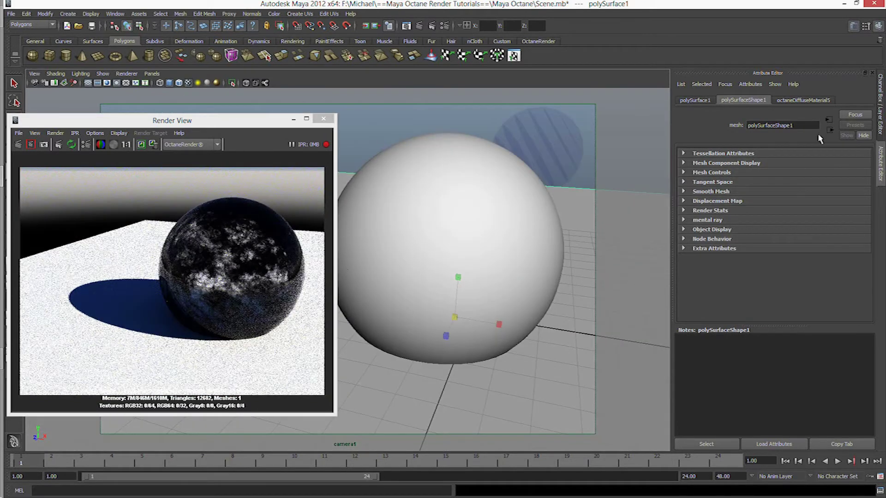
# Reselect the sphere and open the full transform of the checks texture that drives its material's bump
pyautogui.click(522, 228)
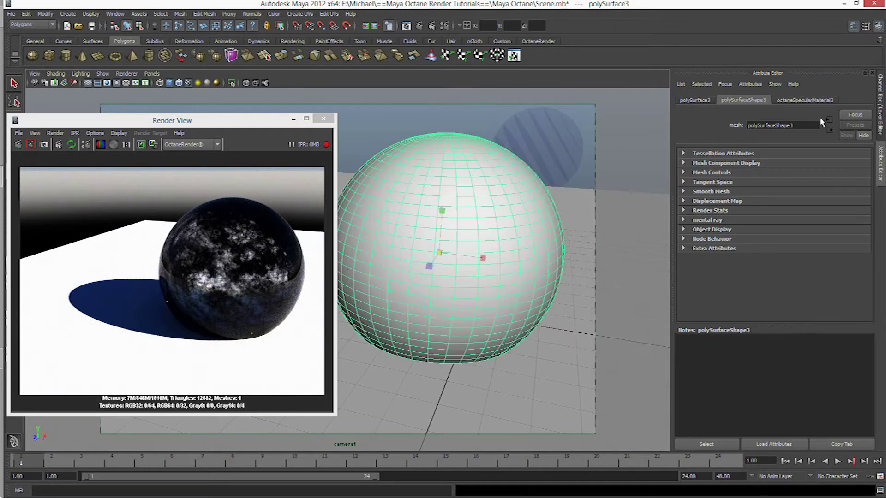
pyautogui.click(808, 102)
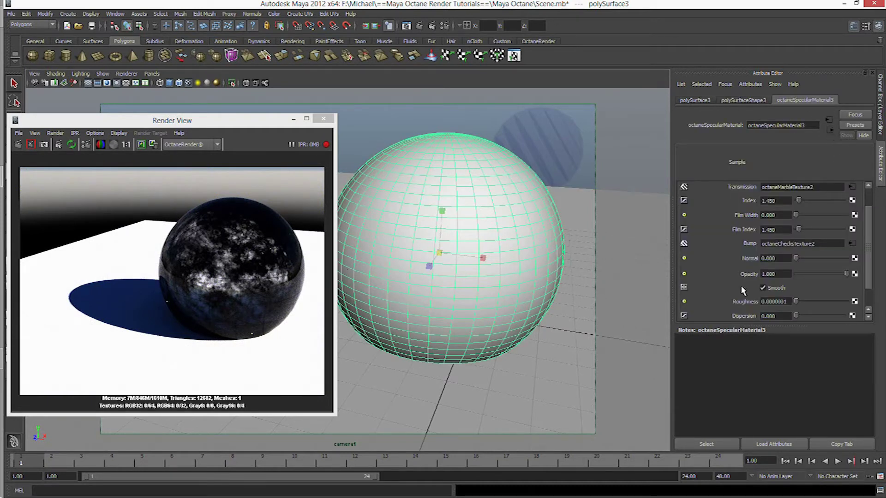
pyautogui.click(851, 244)
pyautogui.click(860, 160)
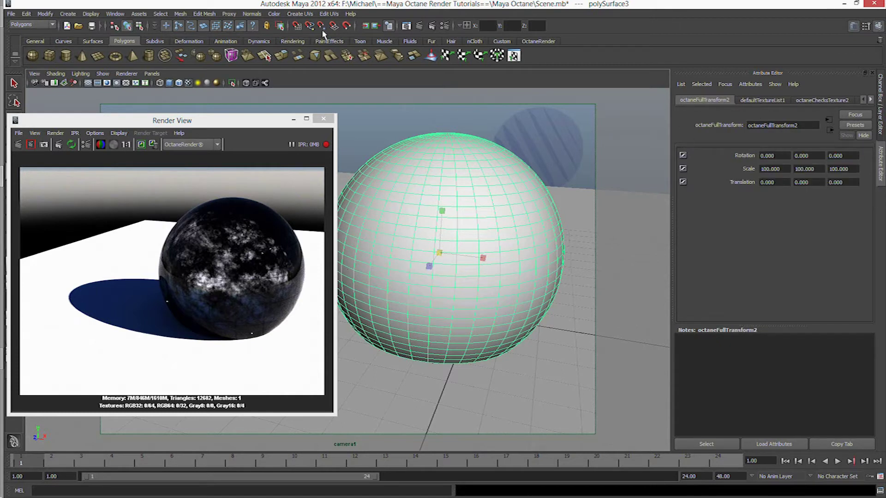
# Set the Octane render kernel type to PMC and examine the rendered specular sphere up close
pyautogui.click(445, 25)
pyautogui.click(76, 223)
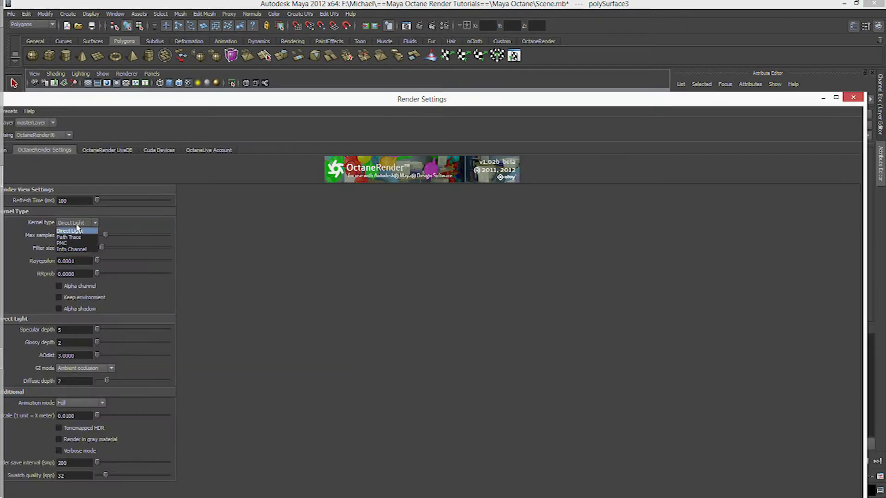
pyautogui.click(70, 248)
pyautogui.click(852, 98)
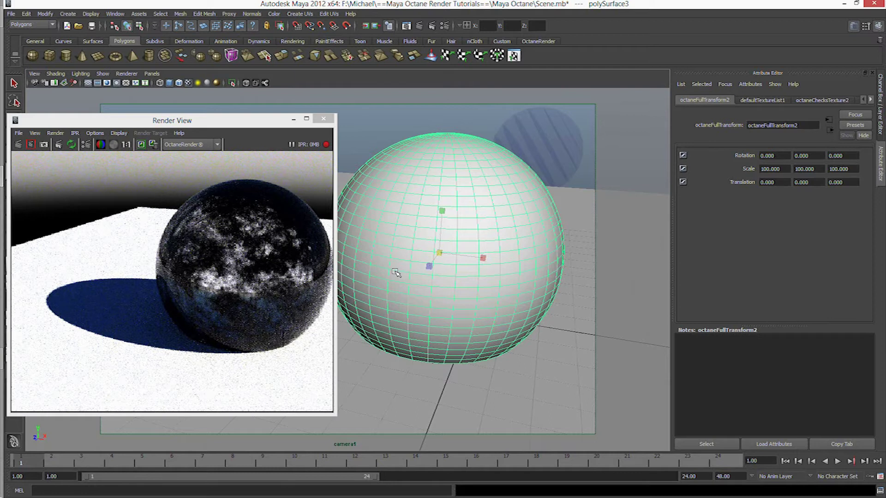
pyautogui.click(259, 321)
pyautogui.scroll(3, 262, 309)
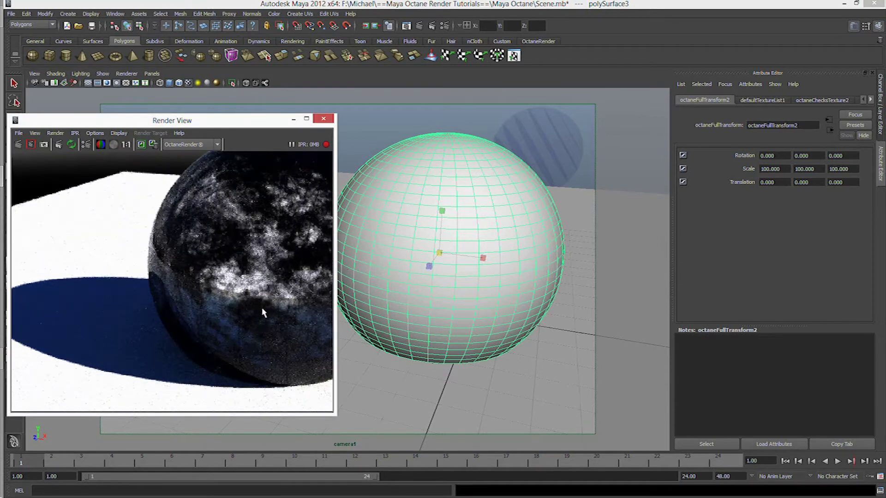
pyautogui.scroll(-1, 261, 308)
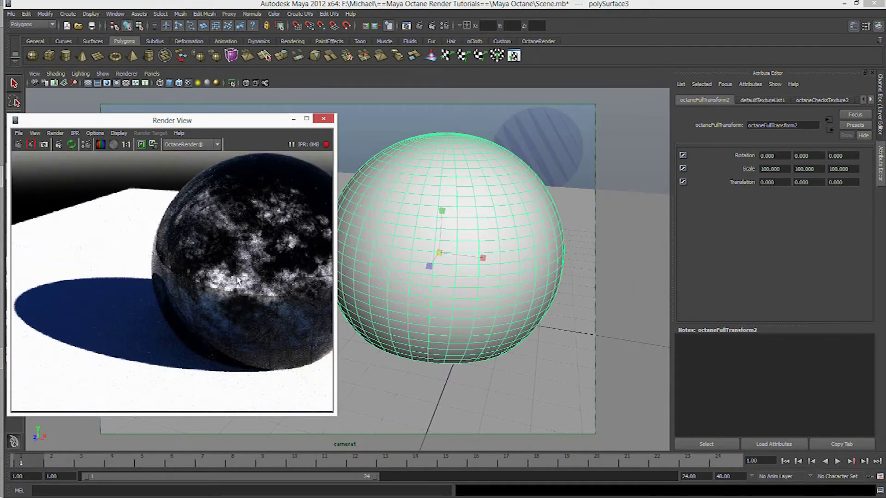
pyautogui.scroll(1, 222, 277)
pyautogui.scroll(1, 202, 275)
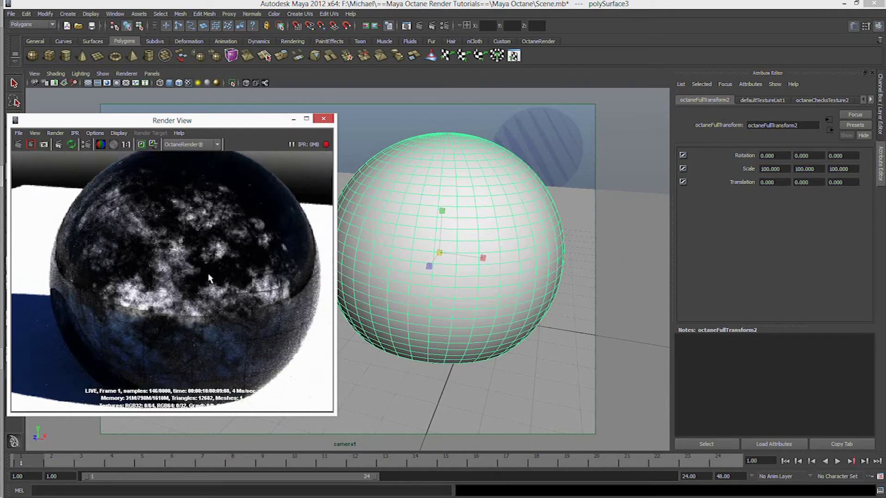
# Examine the rendered specular sphere's surface up close and from a distance, and close the render view
pyautogui.scroll(2, 216, 295)
pyautogui.scroll(1, 185, 316)
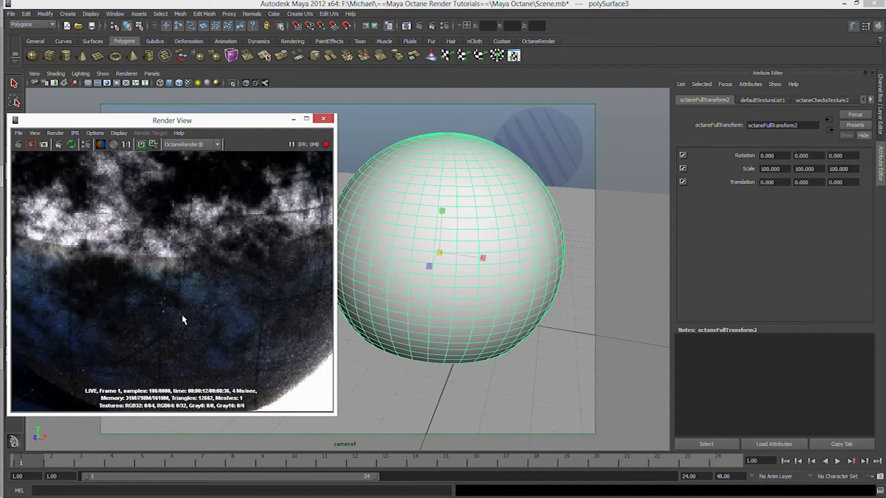
pyautogui.scroll(-2, 186, 271)
pyautogui.keyDown('alt'); pyautogui.moveTo(188, 271); pyautogui.dragTo(189, 331, button='middle'); pyautogui.keyUp('alt')
pyautogui.scroll(2, 180, 271)
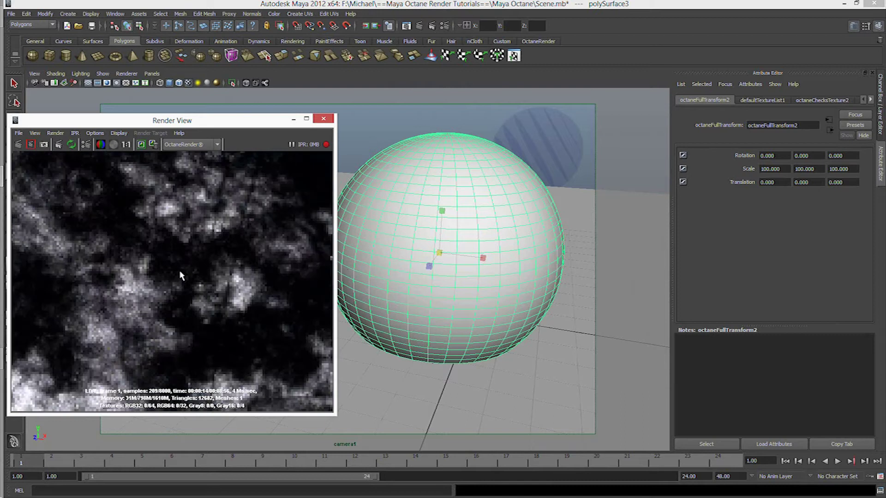
pyautogui.scroll(-5, 180, 276)
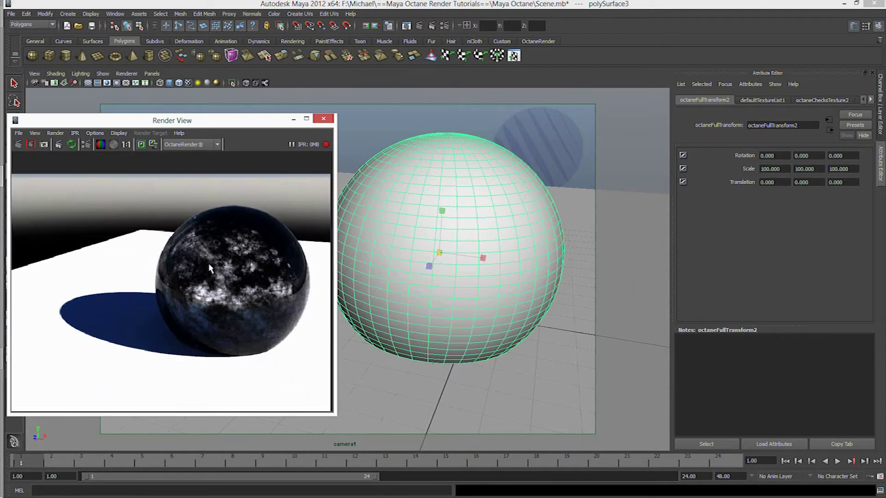
pyautogui.keyDown('alt'); pyautogui.moveTo(219, 266); pyautogui.dragTo(222, 249, button='middle'); pyautogui.keyUp('alt')
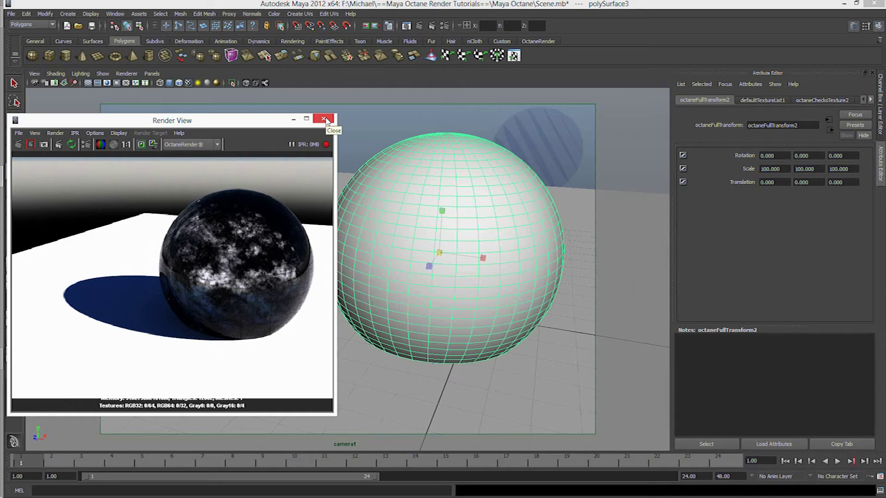
pyautogui.click(325, 119)
# Assign a new Octane Specular Material to the sphere
pyautogui.press('f')
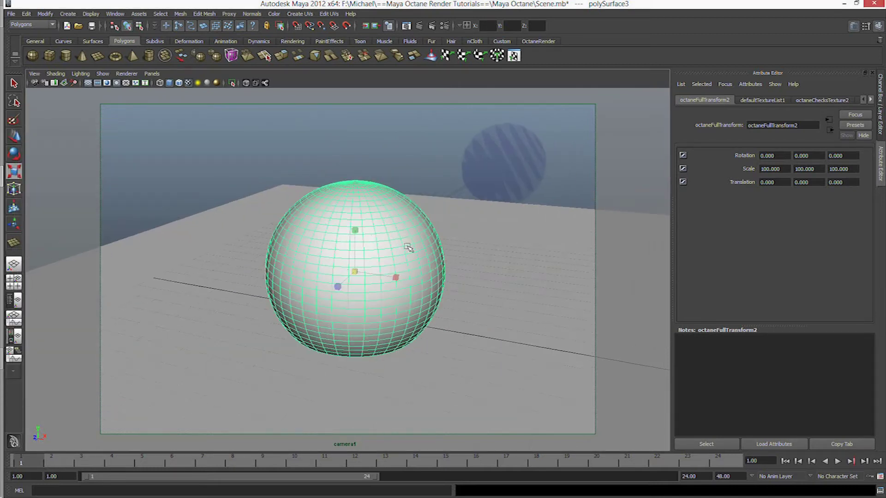
pyautogui.click(870, 101)
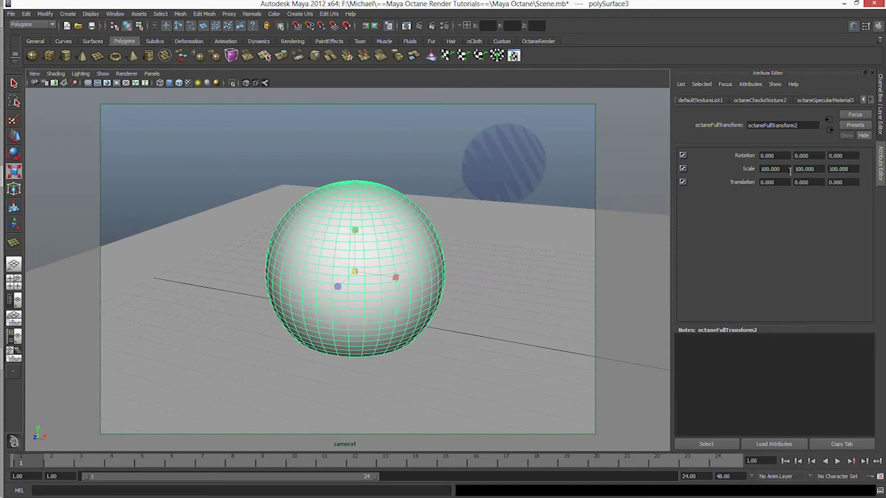
pyautogui.click(824, 102)
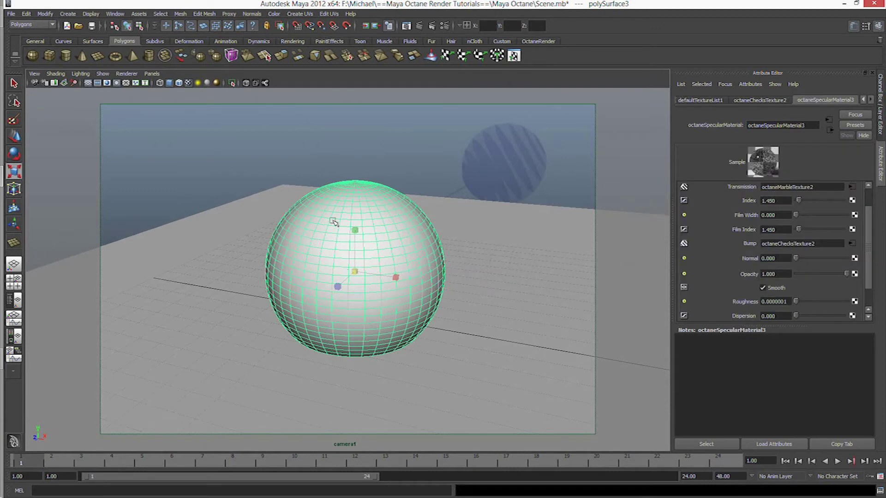
pyautogui.moveTo(333, 221); pyautogui.dragTo(355, 376, button='right')
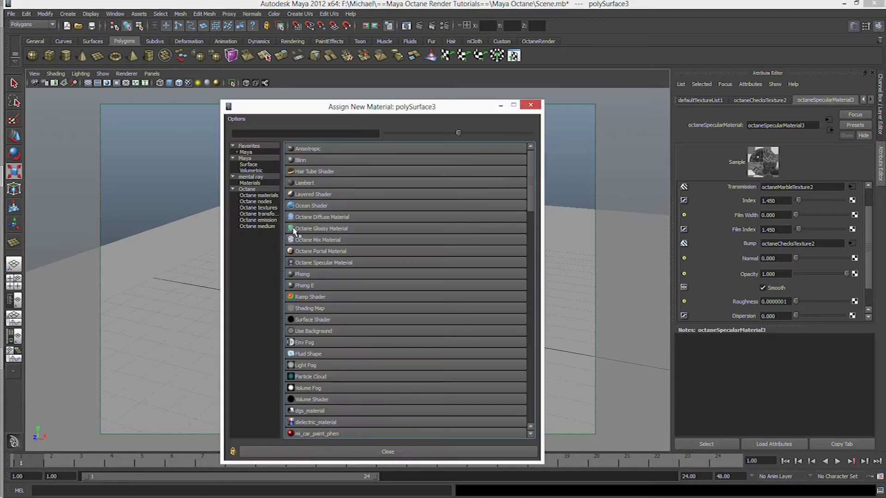
pyautogui.click(252, 195)
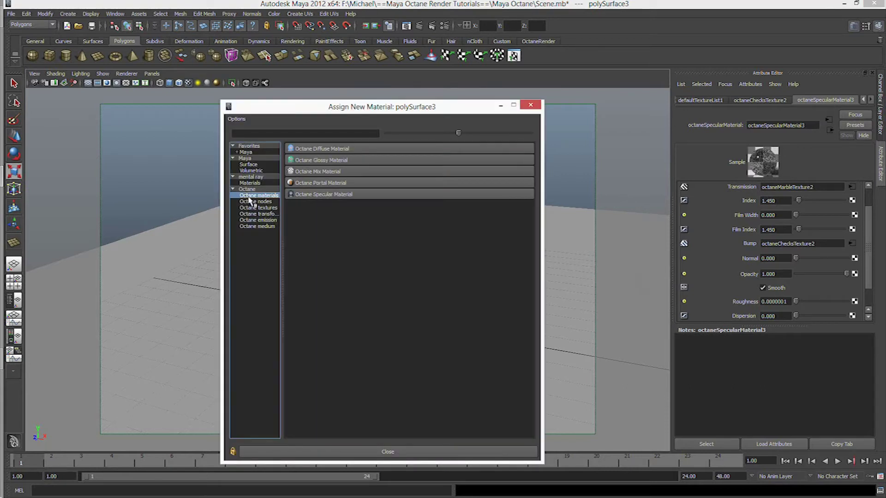
pyautogui.click(313, 195)
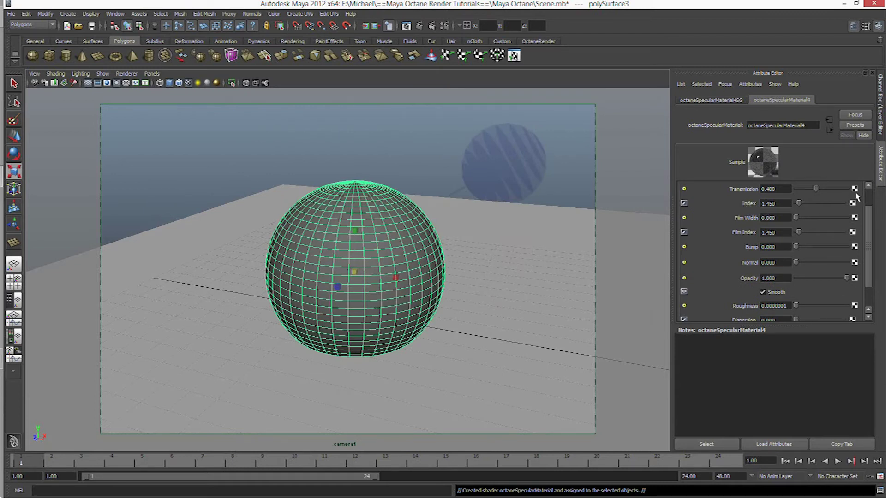
# Set the new specular material's reflection to white and transmission to 1.000, checking the sphere in a live render
pyautogui.scroll(2, 840, 209)
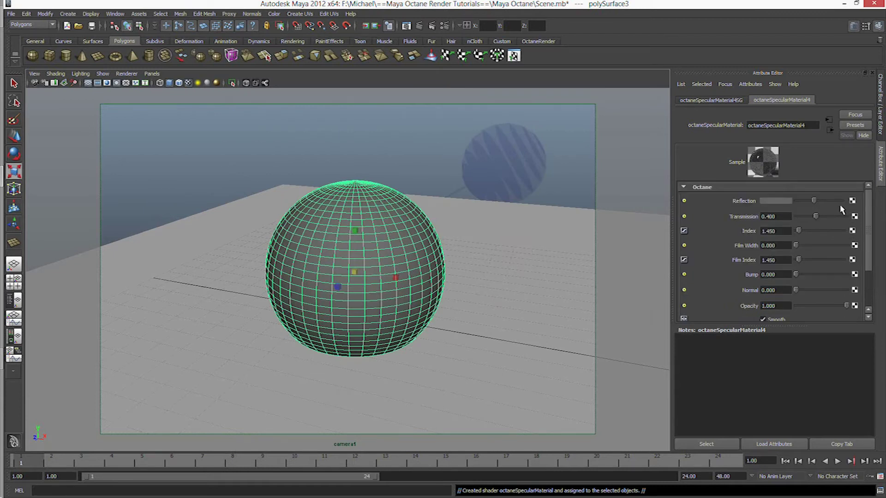
pyautogui.moveTo(820, 202)
pyautogui.mouseDown()
pyautogui.moveTo(841, 201)
pyautogui.moveTo(825, 216)
pyautogui.mouseUp()
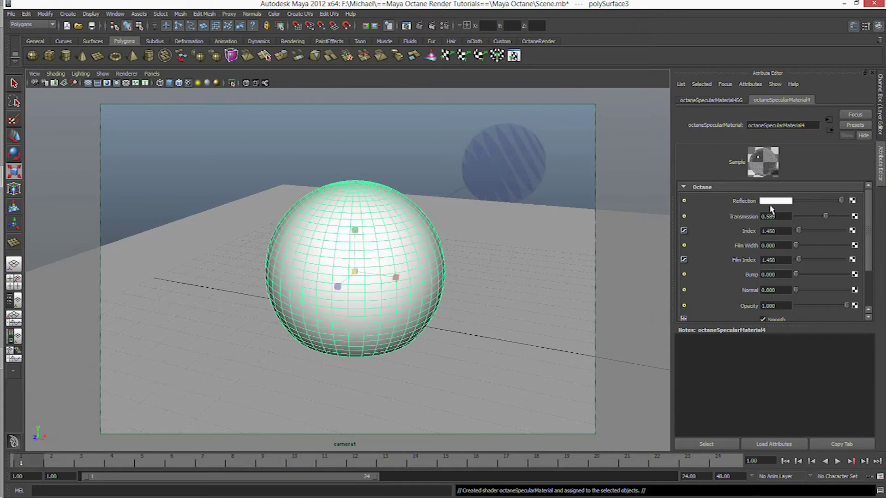
pyautogui.click(434, 25)
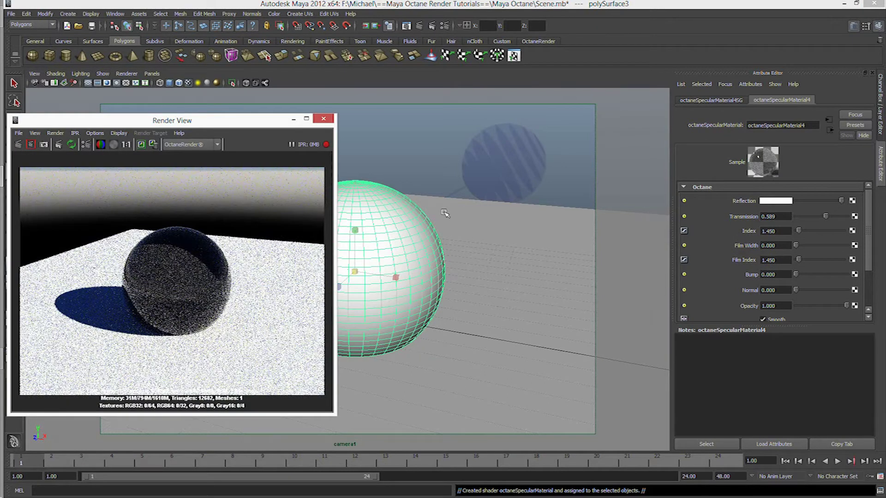
pyautogui.moveTo(825, 216); pyautogui.dragTo(847, 217)
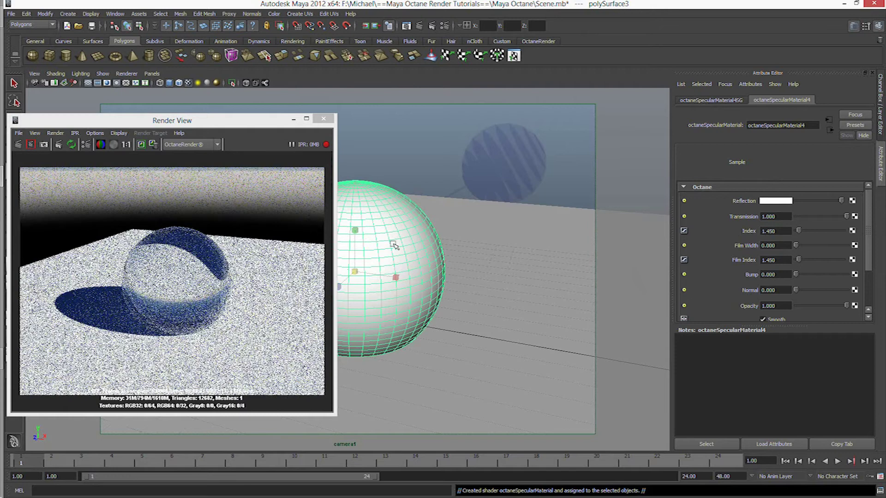
pyautogui.keyDown('alt'); pyautogui.moveTo(413, 221); pyautogui.dragTo(445, 215, button='middle'); pyautogui.keyUp('alt')
pyautogui.keyDown('alt'); pyautogui.moveTo(446, 217); pyautogui.dragTo(447, 240); pyautogui.keyUp('alt')
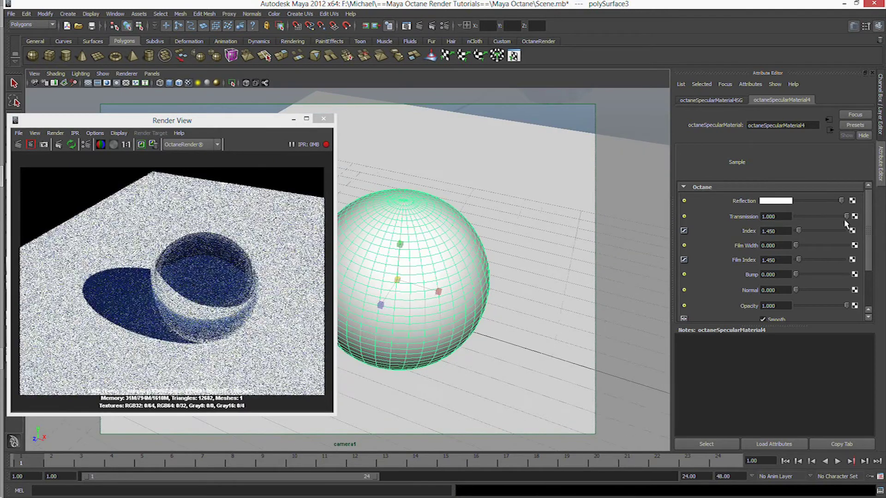
# Map the specular material's transmission to an Octane Mix Texture with an Octane Turbulence Texture as Texture #1
pyautogui.click(854, 217)
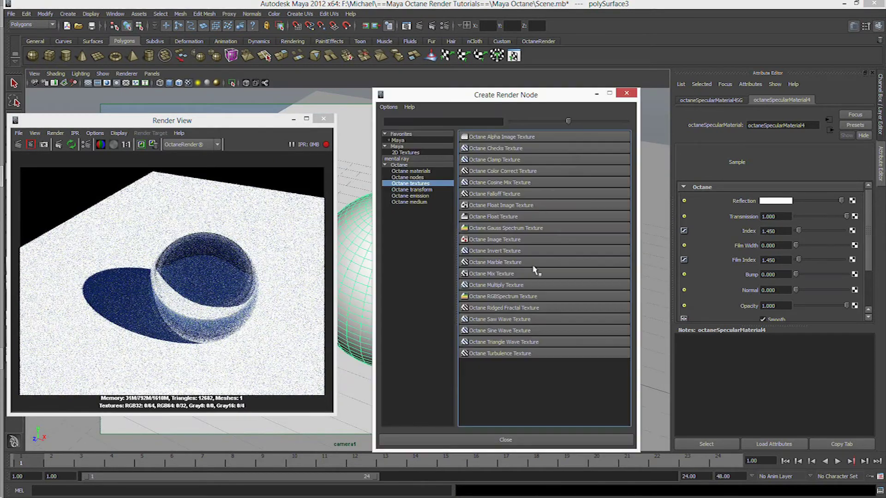
pyautogui.click(490, 274)
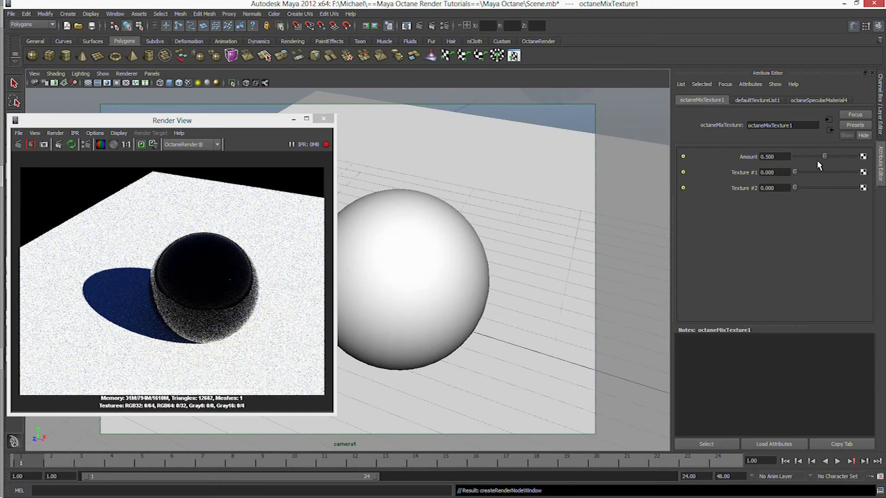
pyautogui.click(863, 172)
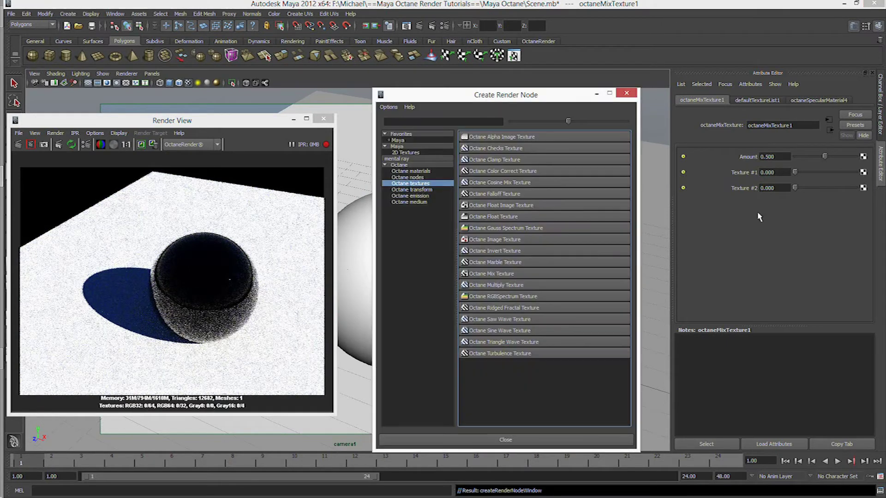
pyautogui.click(512, 353)
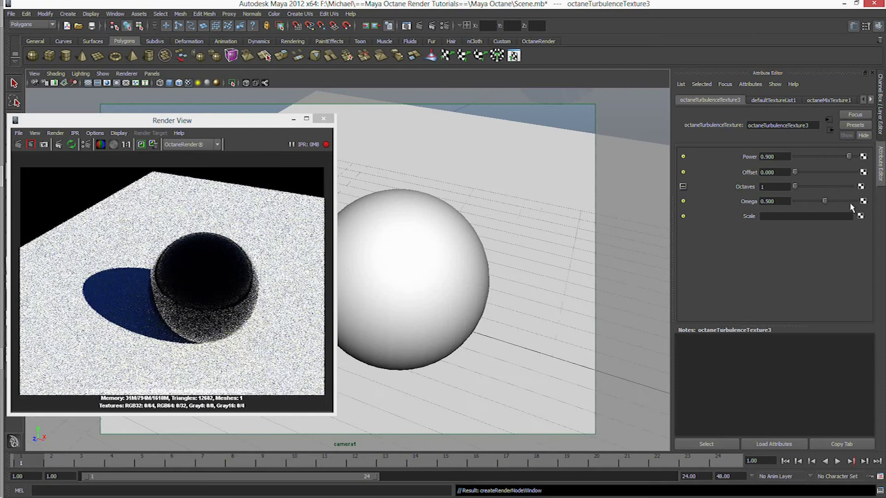
# Add an Octane Marble Texture as Texture #2 of the mix texture and inspect the rendered sphere
pyautogui.click(828, 121)
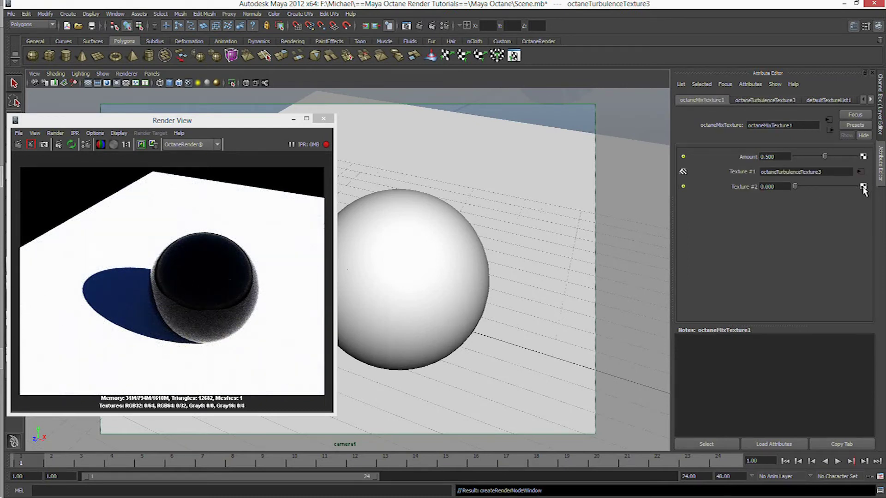
pyautogui.click(863, 187)
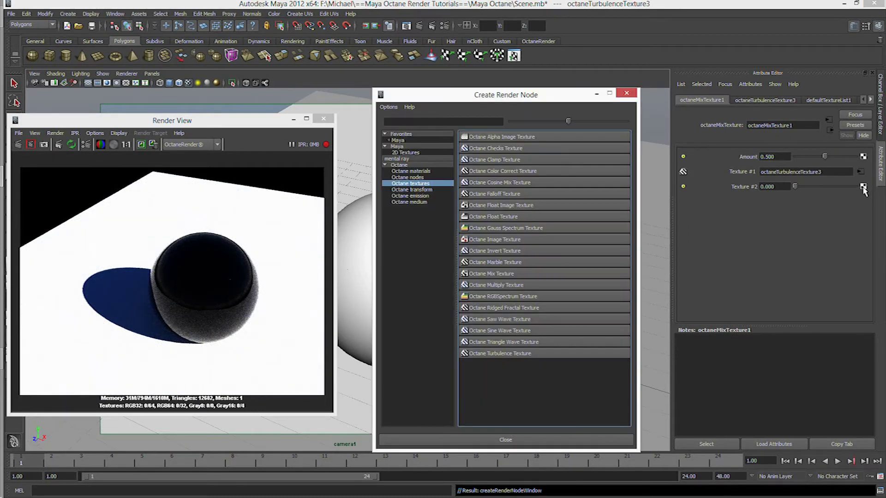
pyautogui.click(486, 262)
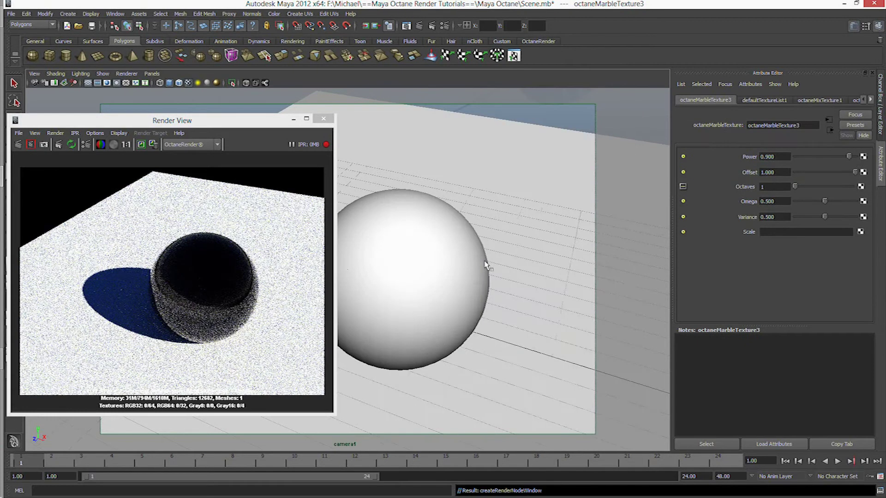
pyautogui.scroll(3, 459, 251)
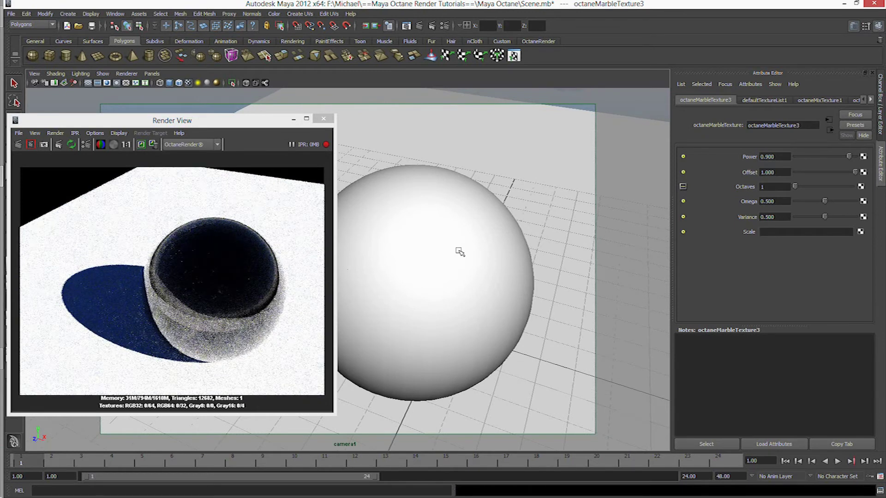
# Set the Octane render kernel type to Direct Light and check the rendered sphere from a new angle
pyautogui.click(444, 26)
pyautogui.click(67, 212)
pyautogui.click(69, 221)
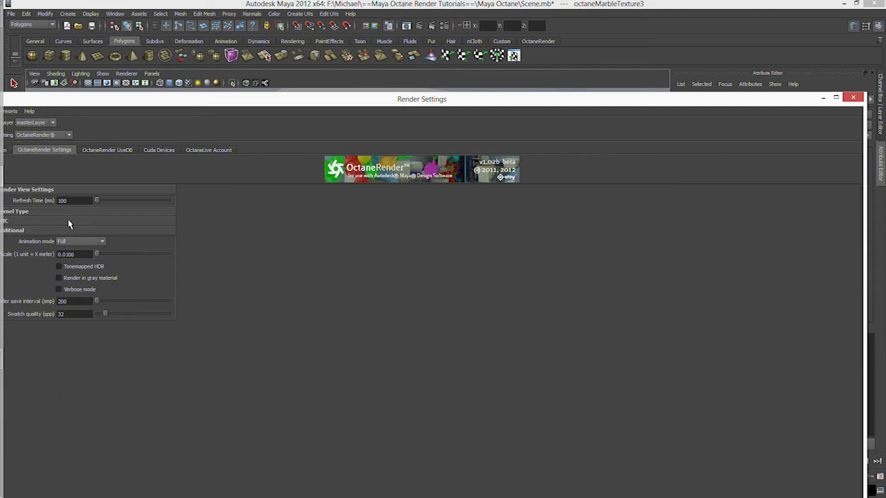
pyautogui.click(60, 212)
pyautogui.click(76, 222)
pyautogui.click(73, 235)
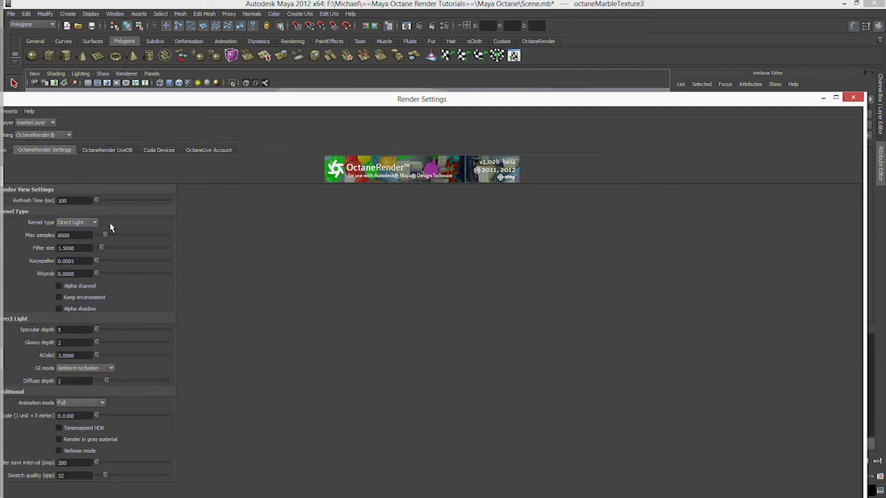
pyautogui.click(853, 97)
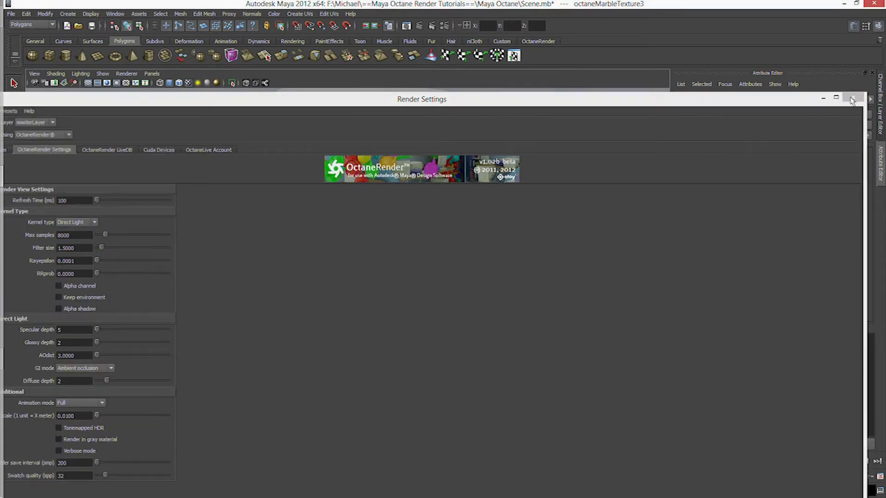
pyautogui.keyDown('alt'); pyautogui.moveTo(456, 226); pyautogui.dragTo(485, 221); pyautogui.keyUp('alt')
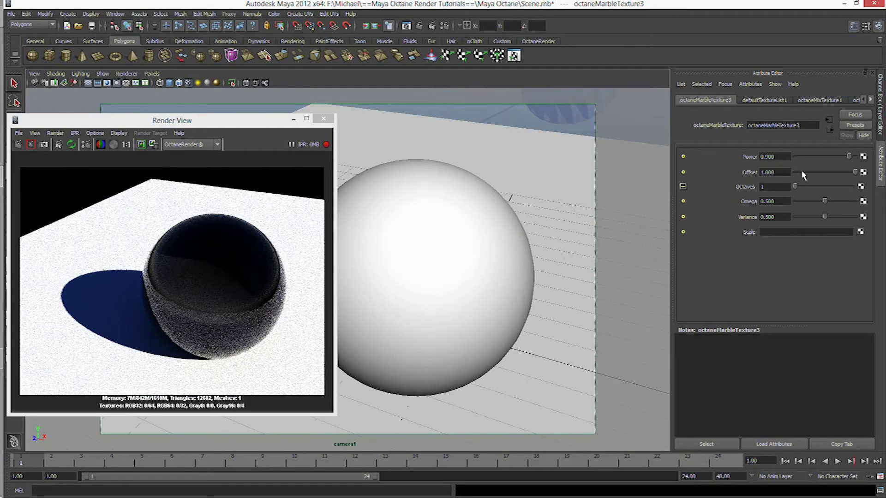
# Adjust the mix texture's amount and review the attributes of the specular material it feeds
pyautogui.click(829, 130)
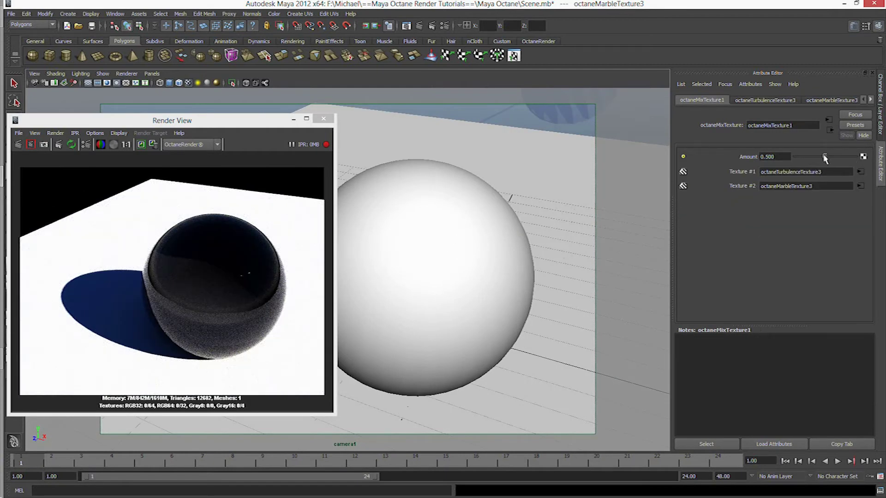
pyautogui.moveTo(825, 159); pyautogui.dragTo(827, 157)
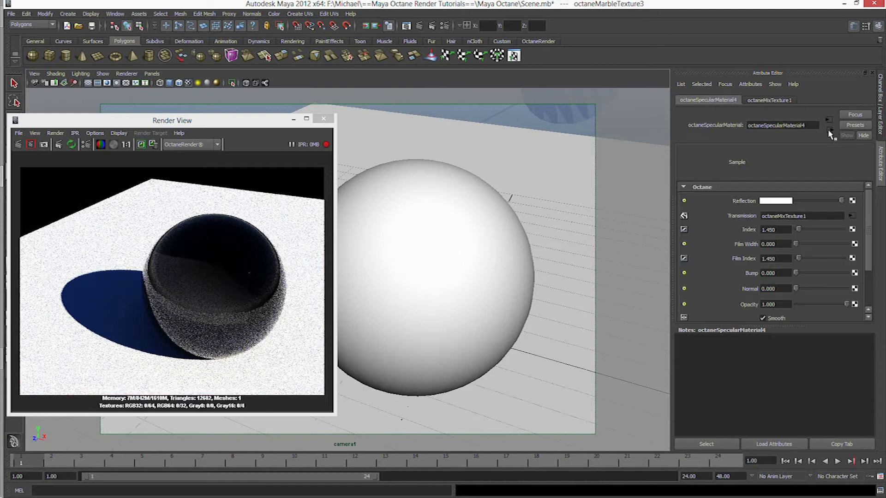
pyautogui.scroll(-3, 747, 251)
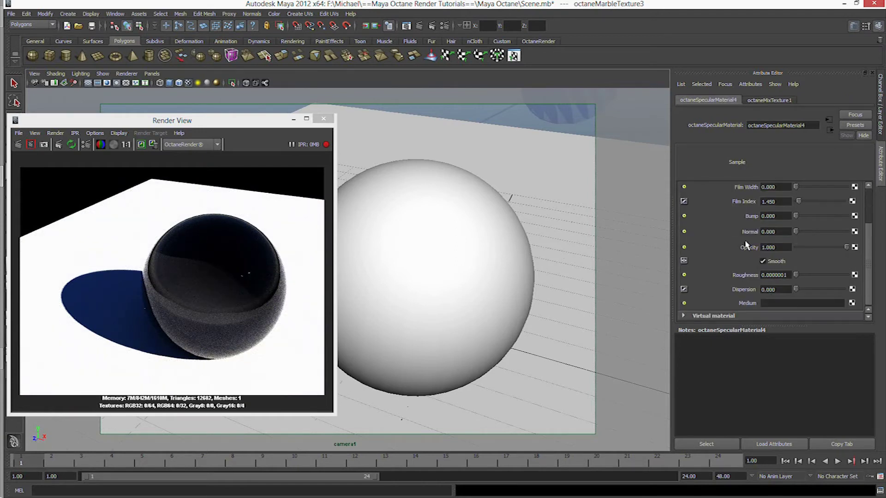
pyautogui.scroll(3, 746, 244)
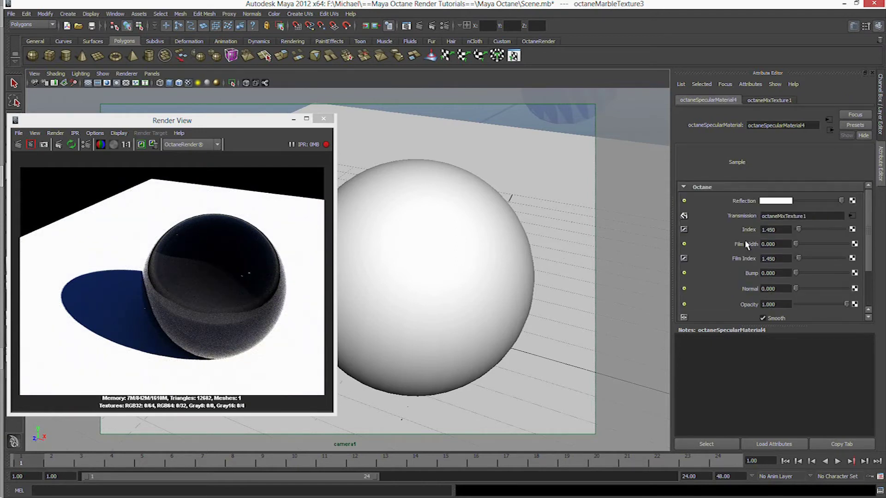
# Set the power to 1.000, offset to 0.583 and octaves to 13 on the mix's turbulence texture
pyautogui.click(851, 216)
pyautogui.click(860, 172)
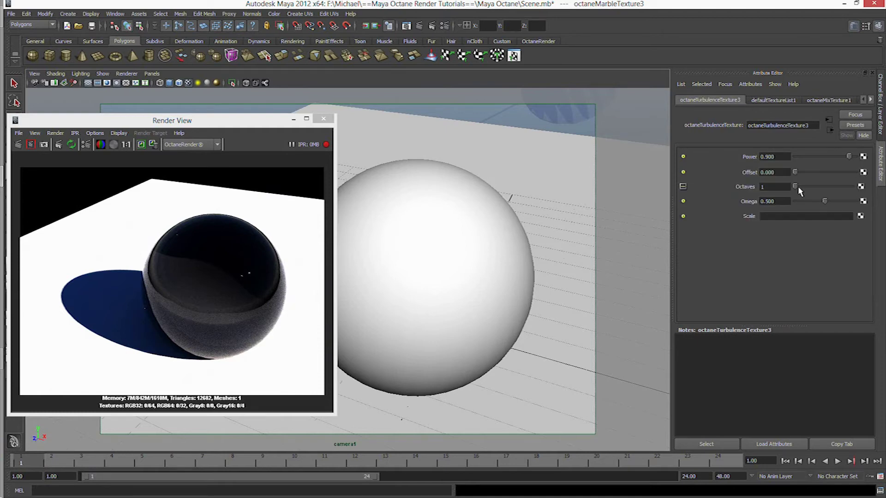
pyautogui.moveTo(794, 186); pyautogui.dragTo(836, 173)
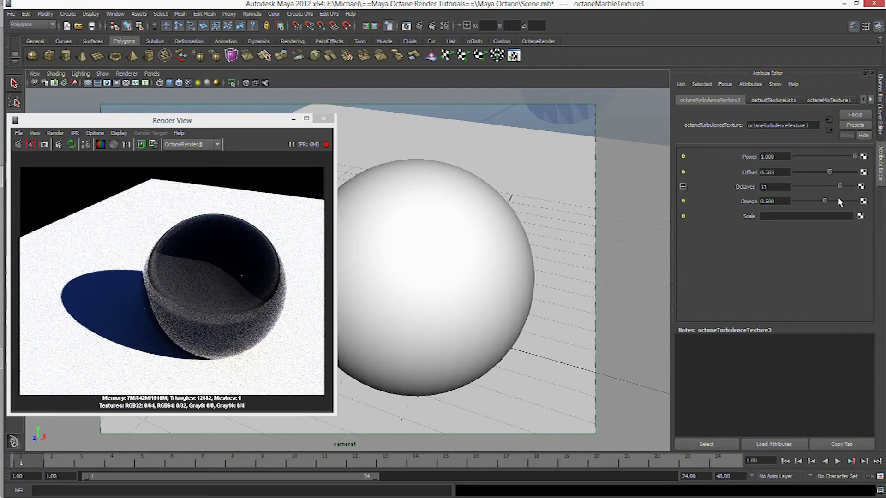
# Set the mix's marble texture to octaves 14, power 1.000, omega 0.339 and variance 0.165
pyautogui.click(830, 131)
pyautogui.click(860, 186)
pyautogui.moveTo(829, 186); pyautogui.dragTo(845, 187)
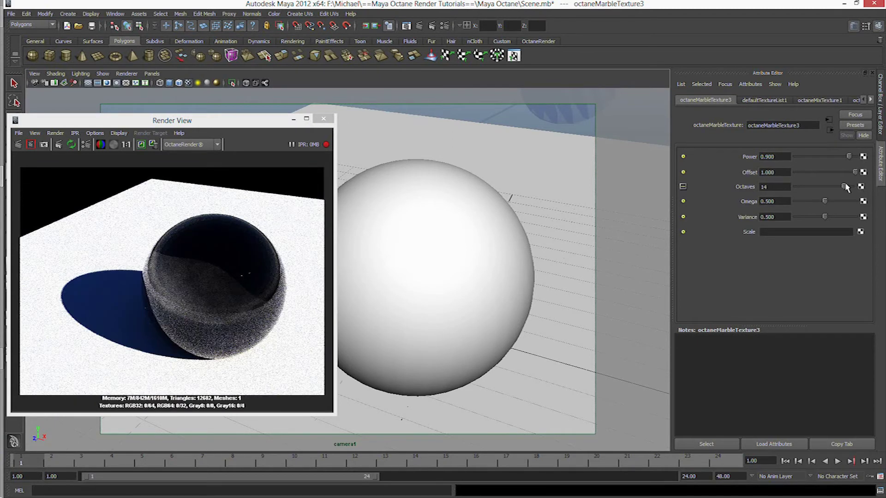
pyautogui.moveTo(847, 157); pyautogui.dragTo(856, 157)
pyautogui.moveTo(824, 201); pyautogui.dragTo(805, 218)
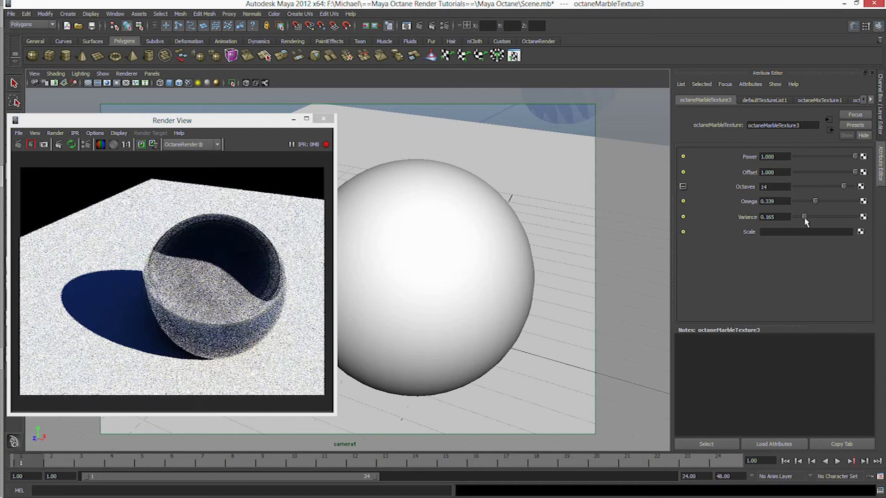
# Connect an Octane Multiply texture to the reflection of the sphere's specular material
pyautogui.click(829, 131)
pyautogui.click(852, 201)
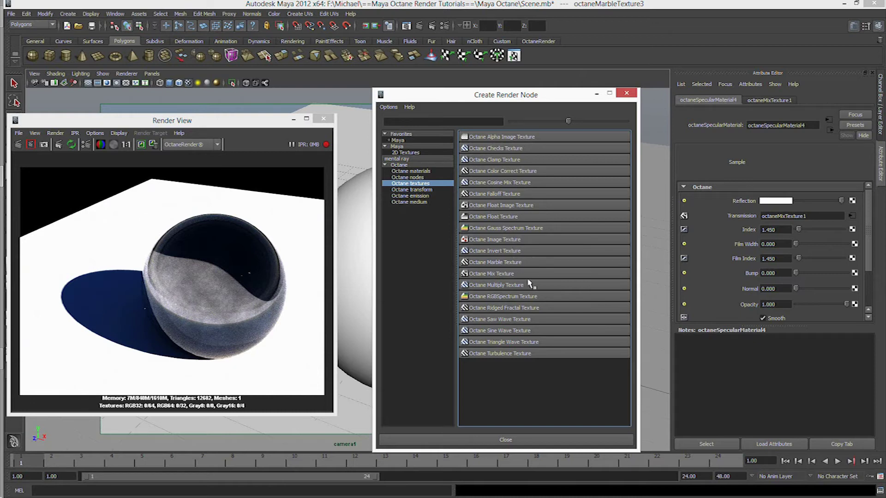
pyautogui.click(507, 286)
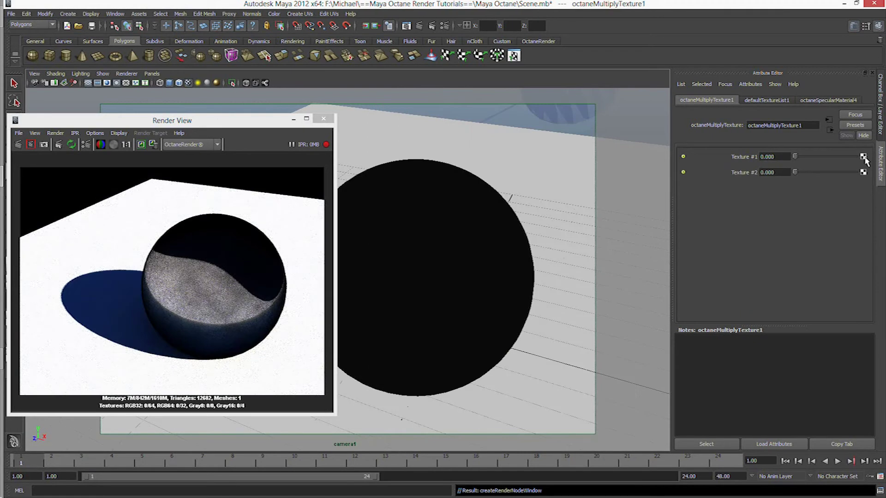
# Assign a Cosine Mix texture to the multiply's Texture #1 and nest a second Cosine Mix in that texture's Texture #1
pyautogui.click(863, 156)
pyautogui.click(491, 184)
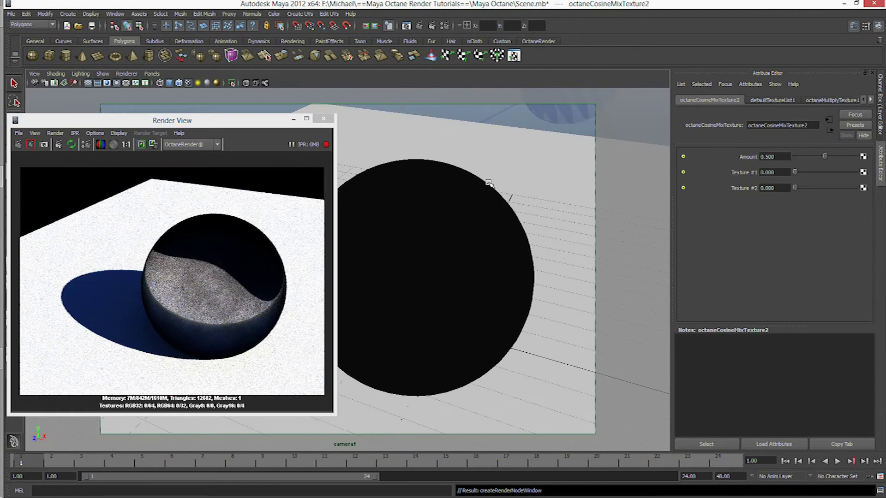
pyautogui.click(863, 172)
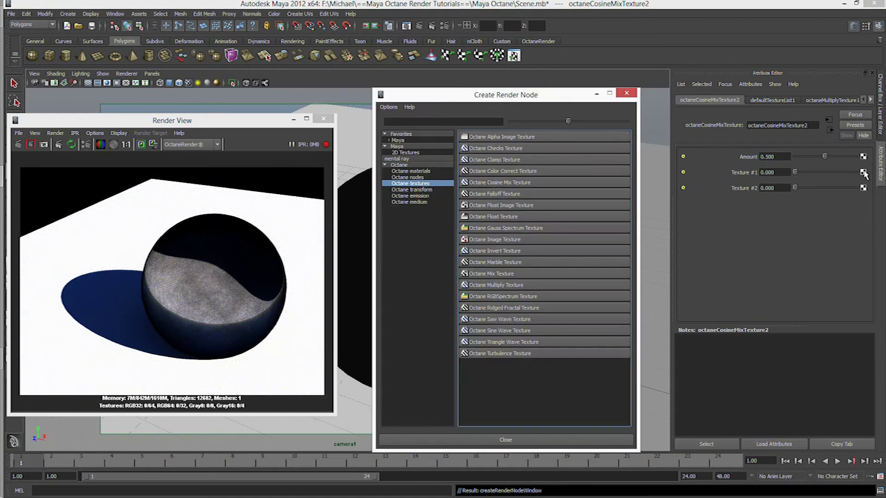
pyautogui.click(496, 184)
# Add a Ridged Fractal as the nested cosine mix's Texture #1 with power 1.000, offset 0.283, octaves 12 and lacunarity 0.638
pyautogui.click(863, 173)
pyautogui.click(490, 308)
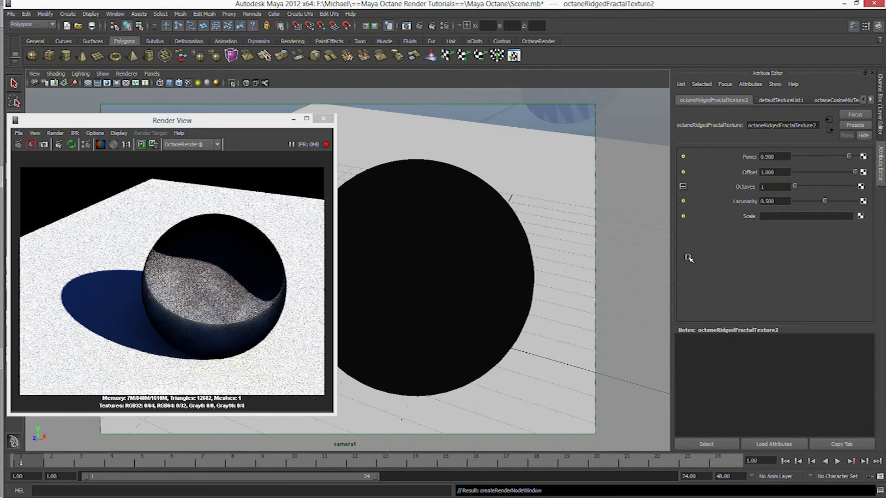
pyautogui.moveTo(794, 187); pyautogui.dragTo(833, 202)
pyautogui.moveTo(849, 156); pyautogui.dragTo(812, 171)
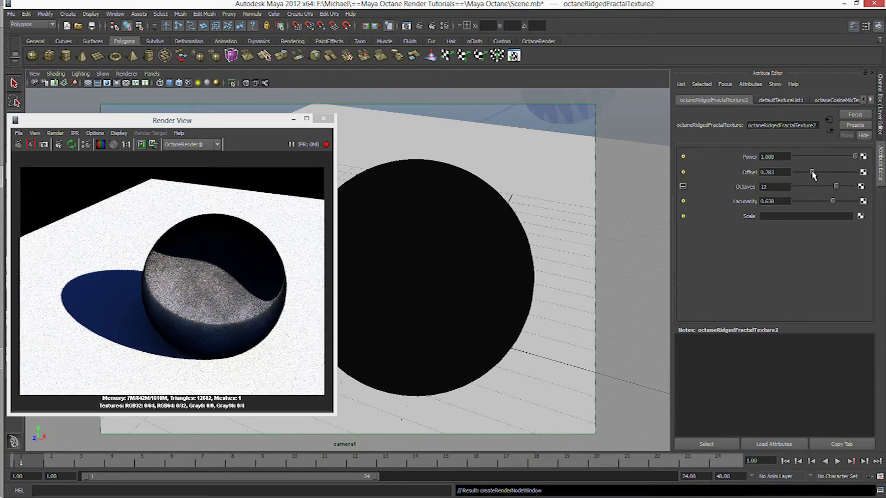
# Add a Sine Wave texture as the nested cosine mix's Texture #2 and connect a full transform to its scale
pyautogui.click(830, 130)
pyautogui.click(863, 186)
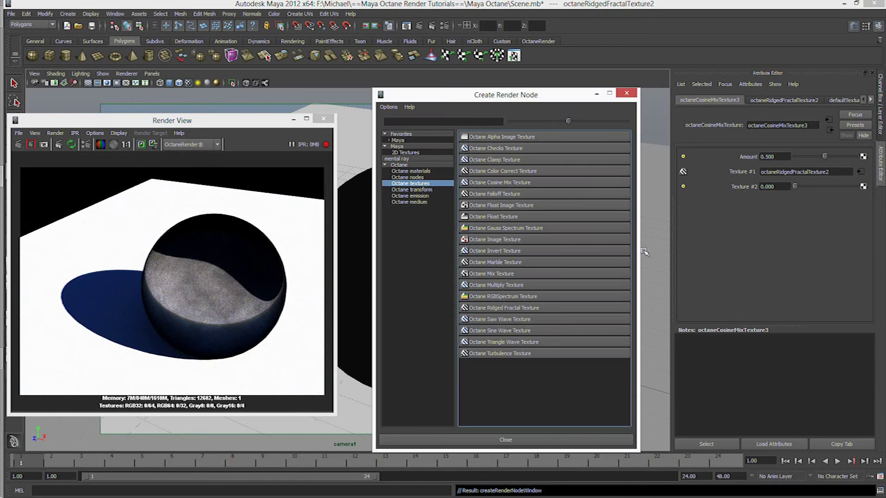
pyautogui.click(500, 330)
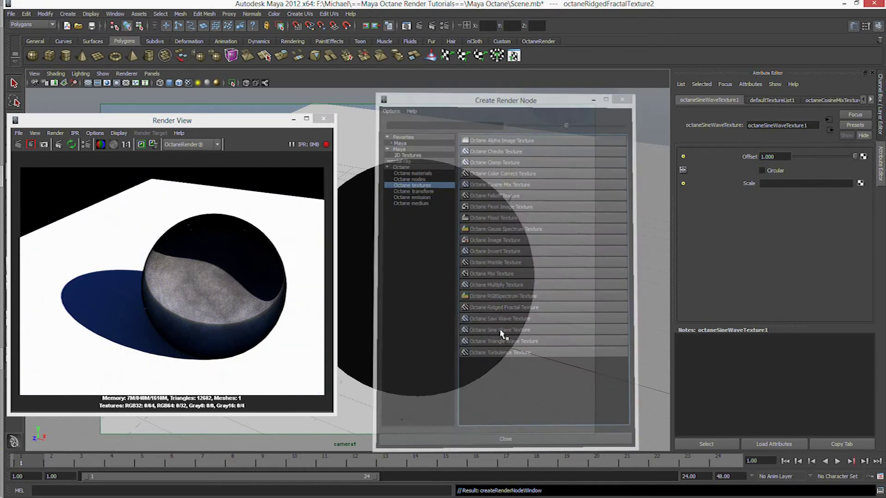
pyautogui.click(815, 184)
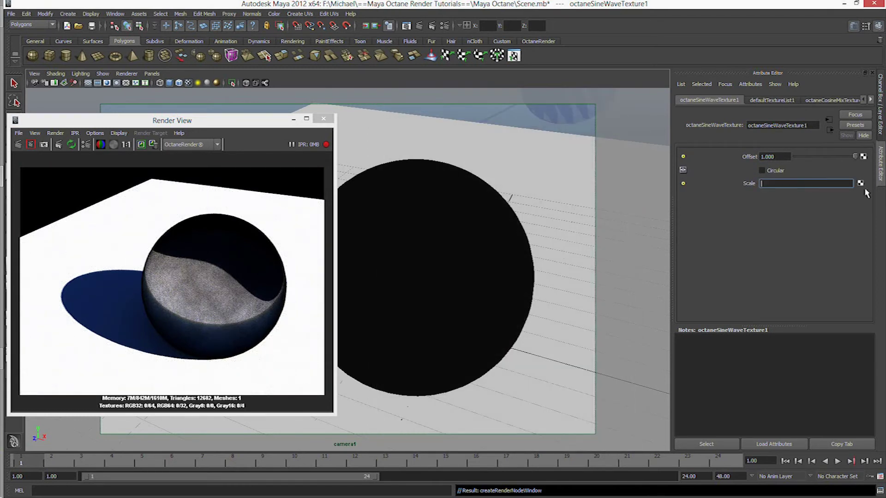
pyautogui.click(860, 184)
pyautogui.click(490, 137)
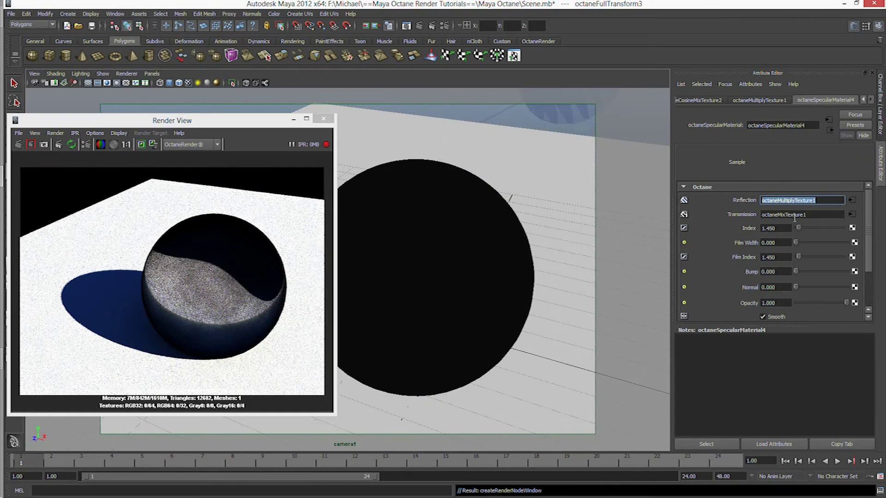
# Try different Texture #2 values on the multiply and outer cosine mix textures, and review the nested cosine mix's inputs
pyautogui.click(851, 200)
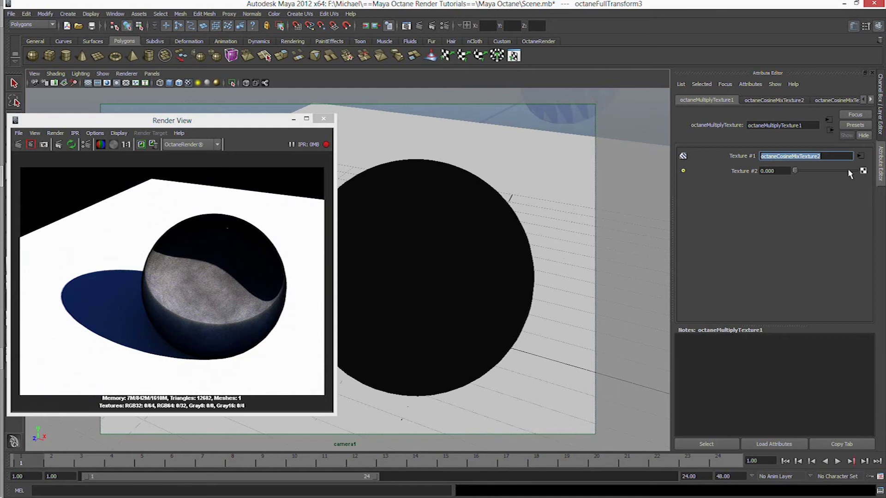
pyautogui.moveTo(830, 172); pyautogui.dragTo(784, 170)
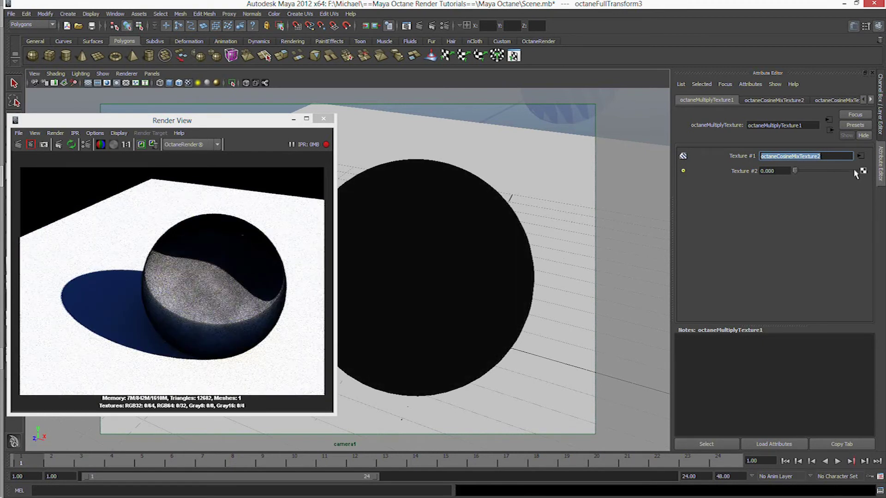
pyautogui.click(859, 156)
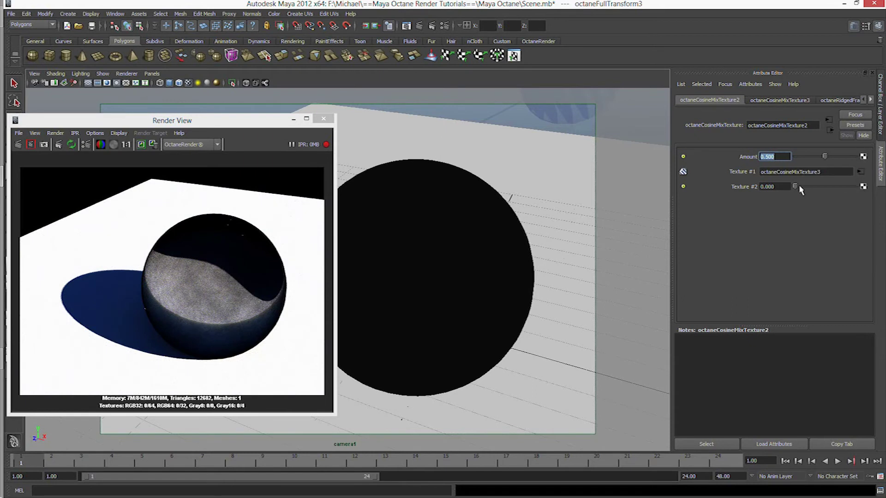
pyautogui.moveTo(834, 187); pyautogui.dragTo(793, 187)
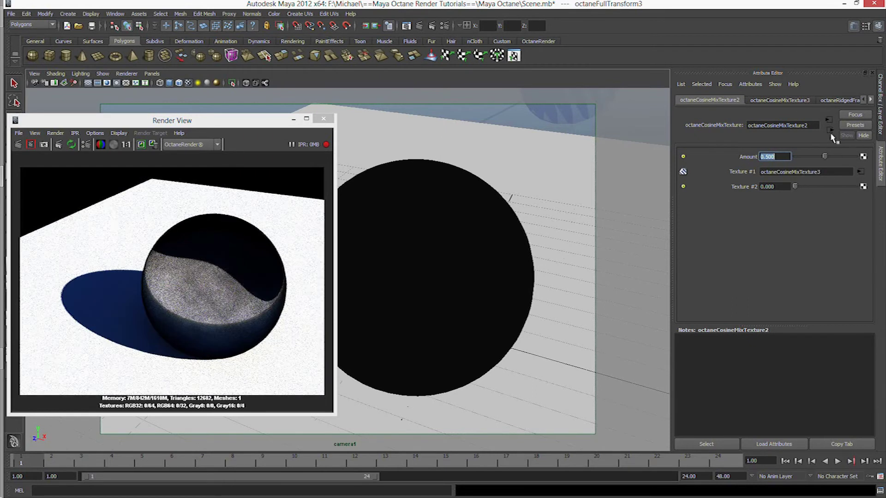
pyautogui.click(830, 131)
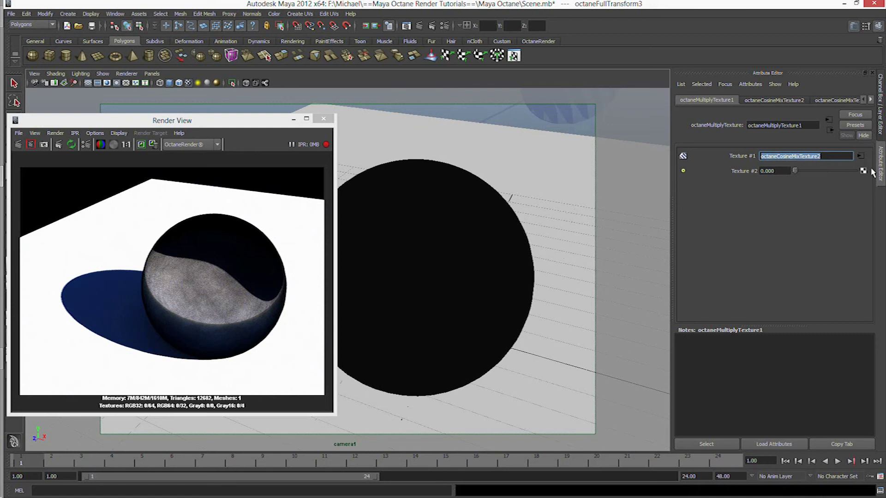
pyautogui.click(860, 157)
pyautogui.click(859, 172)
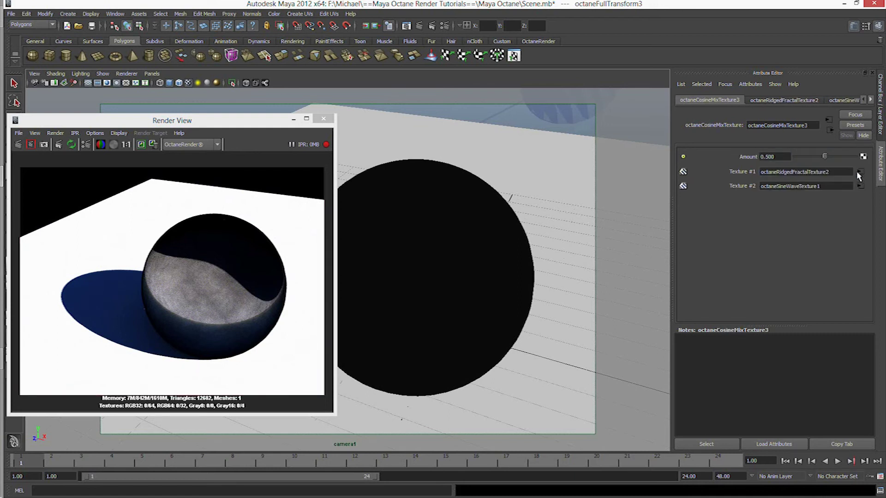
pyautogui.click(830, 131)
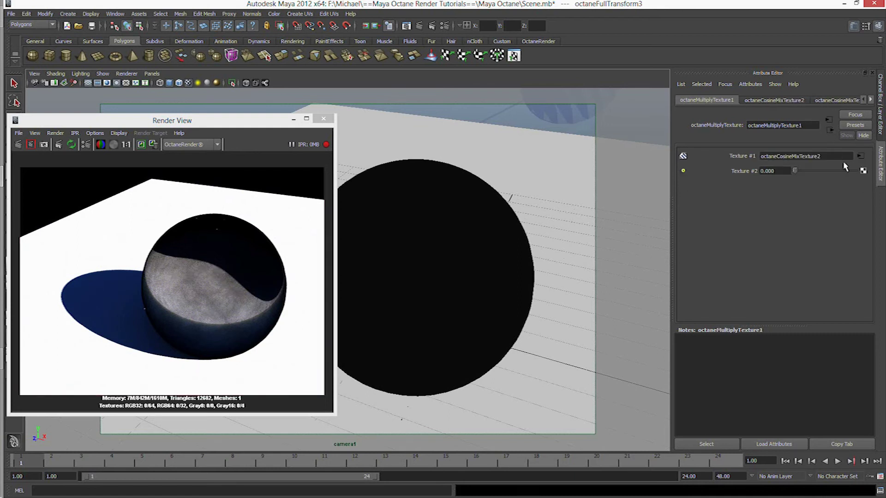
# Assign a Checks texture to the multiply's Texture #2 and connect a rotation transform to its transform input
pyautogui.click(862, 171)
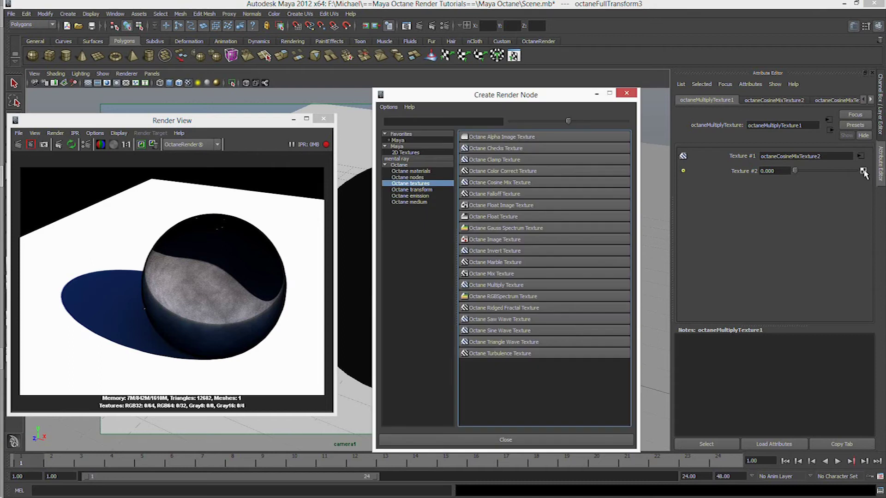
pyautogui.click(499, 149)
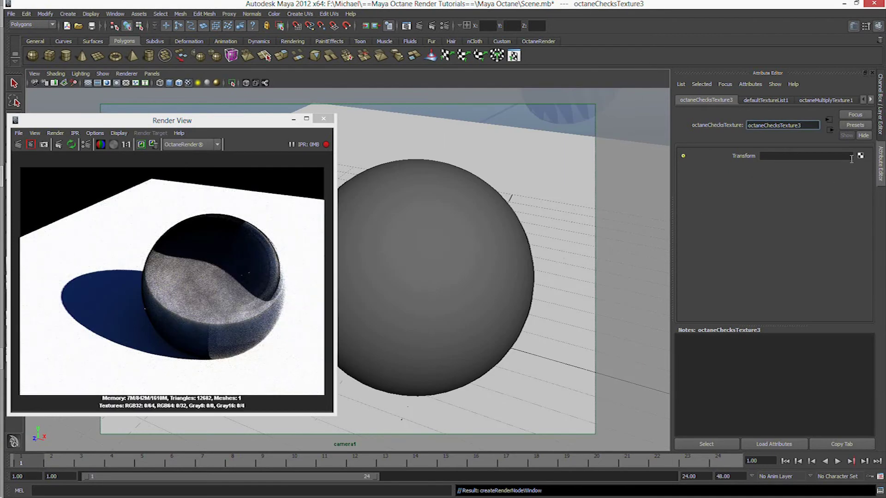
pyautogui.click(860, 156)
pyautogui.click(518, 145)
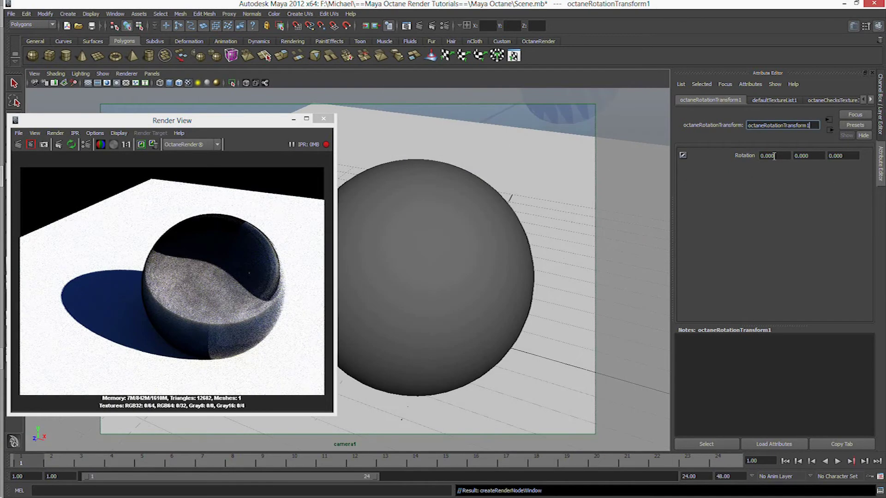
# Set the checks texture's rotation transform to 180, 100, 100 and check the render from a new angle
pyautogui.press('Tab')
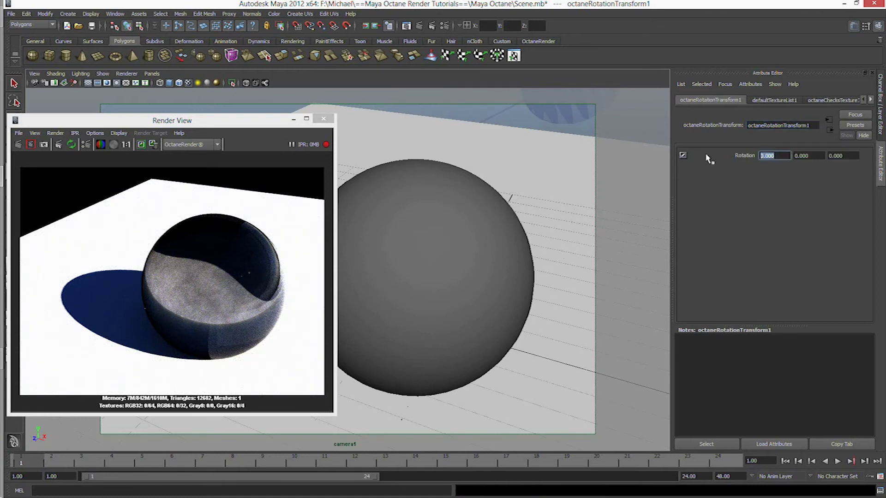
pyautogui.write('180')
pyautogui.press('Tab')
pyautogui.write('100')
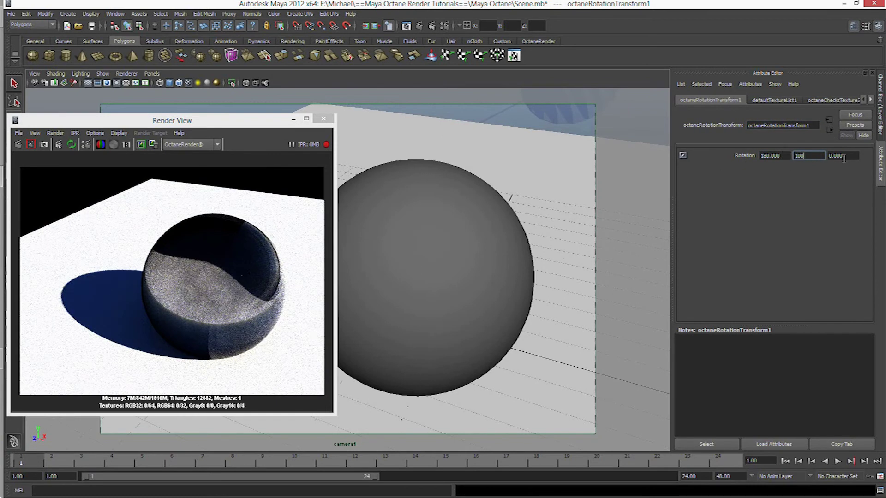
pyautogui.press('Tab')
pyautogui.write('100')
pyautogui.click(813, 156)
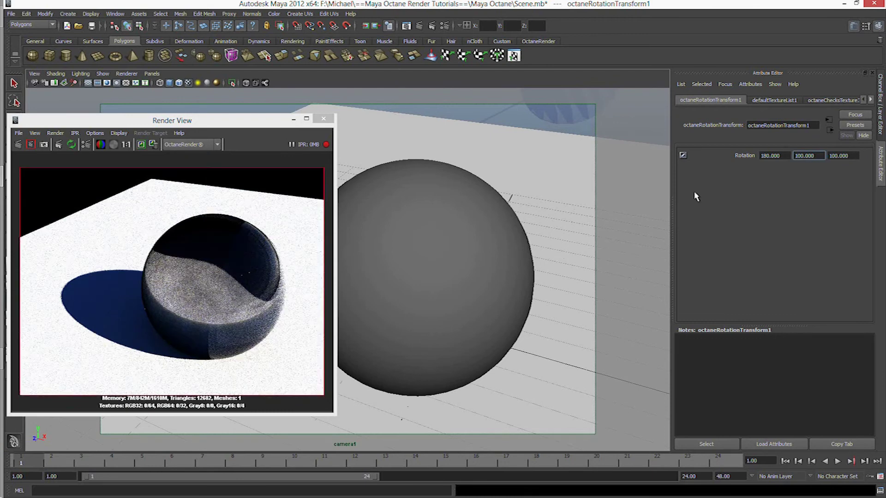
pyautogui.keyDown('alt'); pyautogui.moveTo(524, 173); pyautogui.dragTo(449, 196); pyautogui.keyUp('alt')
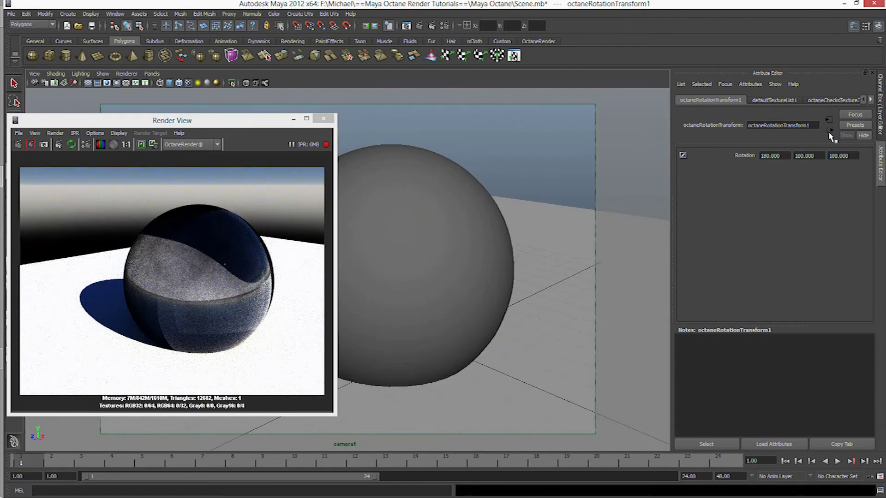
# Set the specular material's index to 1.424 and dispersion to 0.100, and check the rendered sphere from another side
pyautogui.click(830, 130)
pyautogui.click(829, 130)
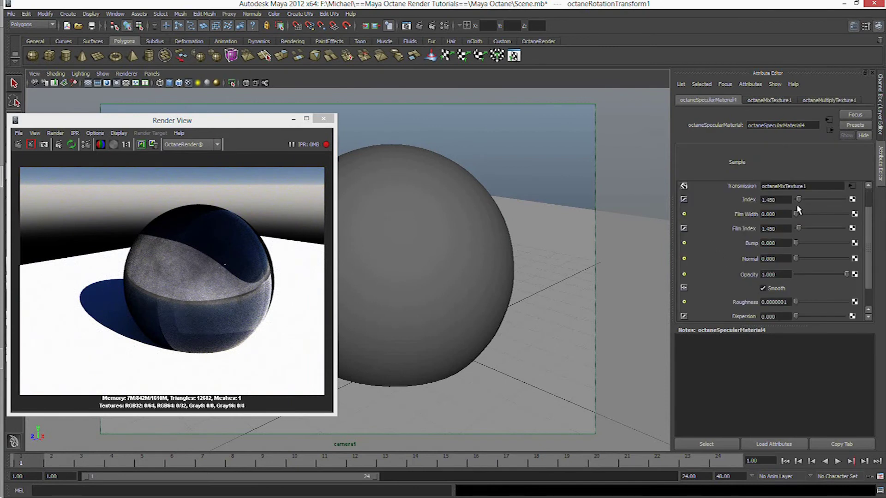
pyautogui.moveTo(799, 202); pyautogui.dragTo(799, 202)
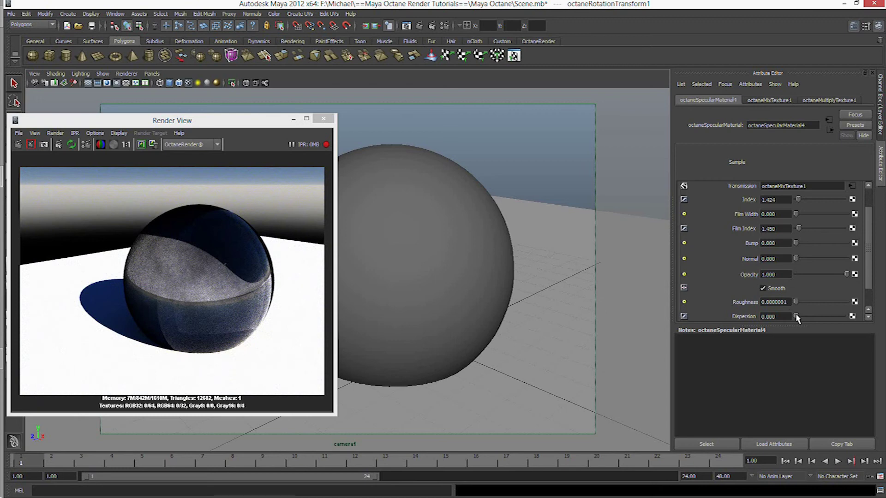
pyautogui.moveTo(796, 317); pyautogui.dragTo(870, 317)
pyautogui.keyDown('alt'); pyautogui.moveTo(501, 235); pyautogui.dragTo(548, 232); pyautogui.keyUp('alt')
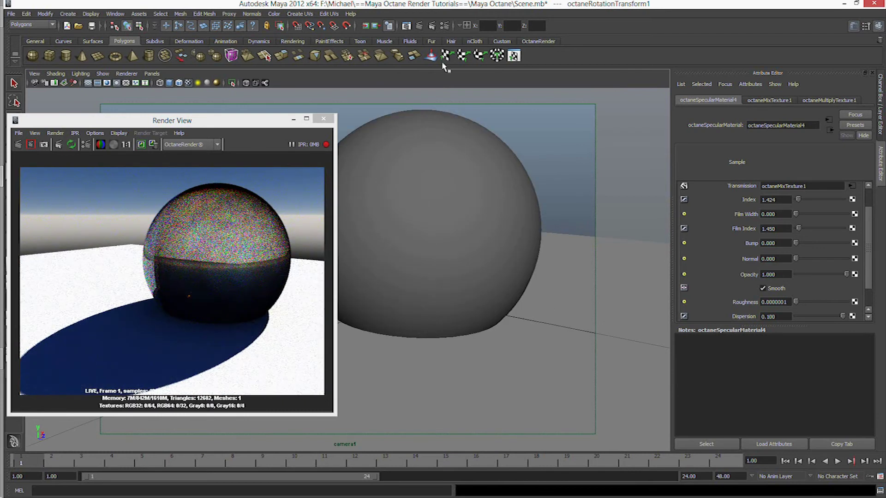
# Switch the Octane render kernel type to PMC
pyautogui.click(444, 25)
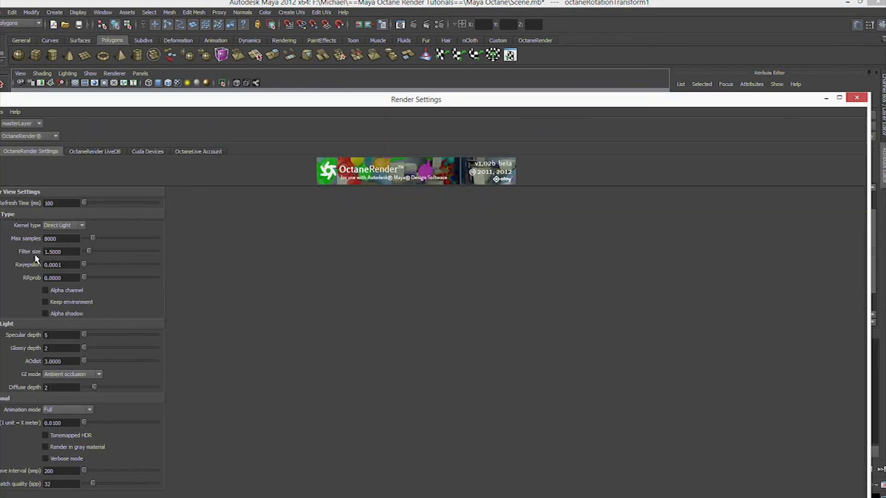
pyautogui.click(77, 222)
pyautogui.click(50, 246)
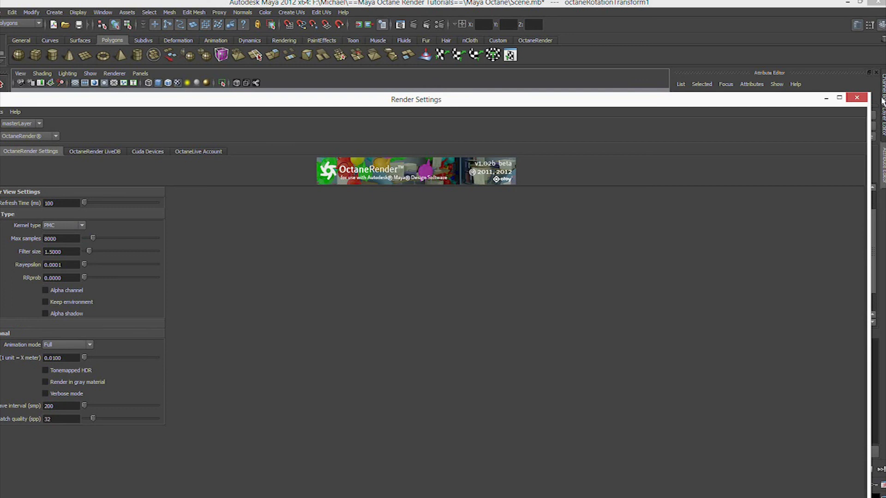
pyautogui.click(855, 99)
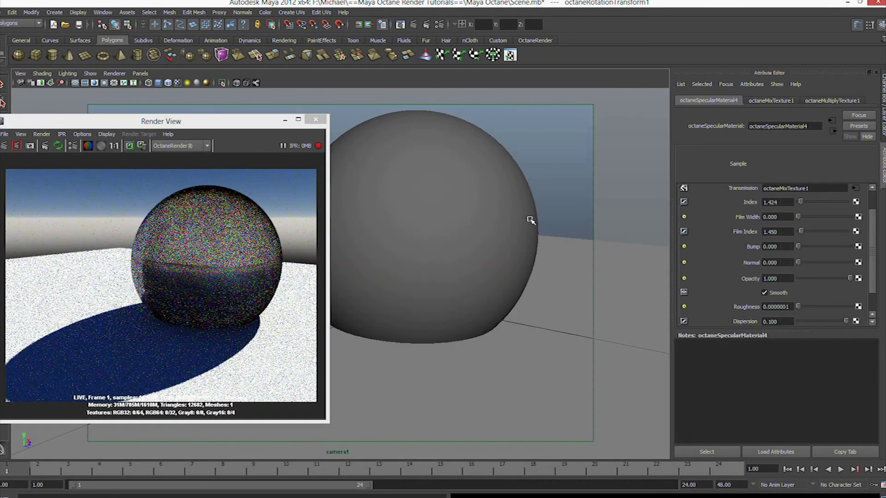
# Select the sphere and review the textures feeding its specular material's reflection, including the checks texture's rotation transform
pyautogui.click(498, 214)
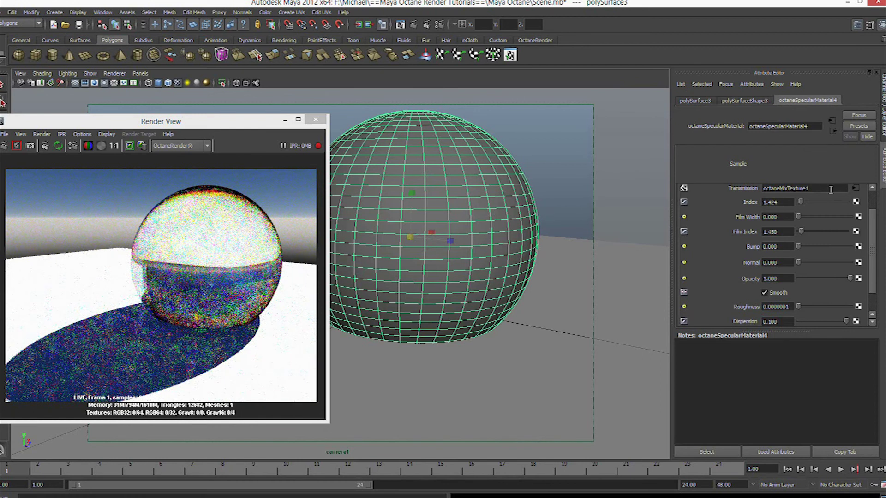
pyautogui.scroll(2, 824, 212)
pyautogui.click(856, 203)
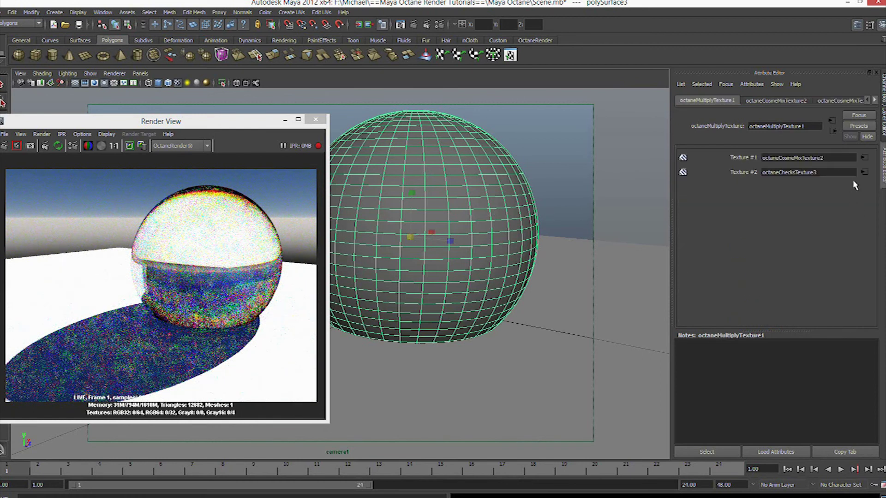
pyautogui.click(857, 171)
pyautogui.click(864, 158)
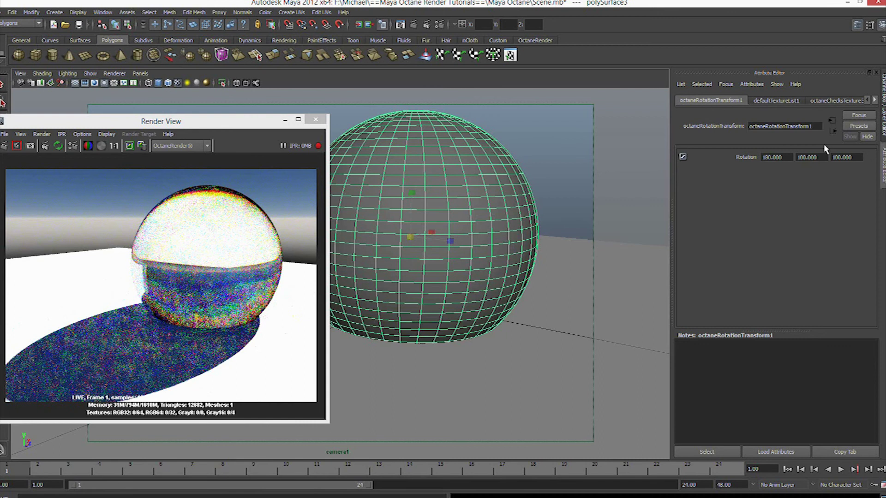
pyautogui.click(833, 132)
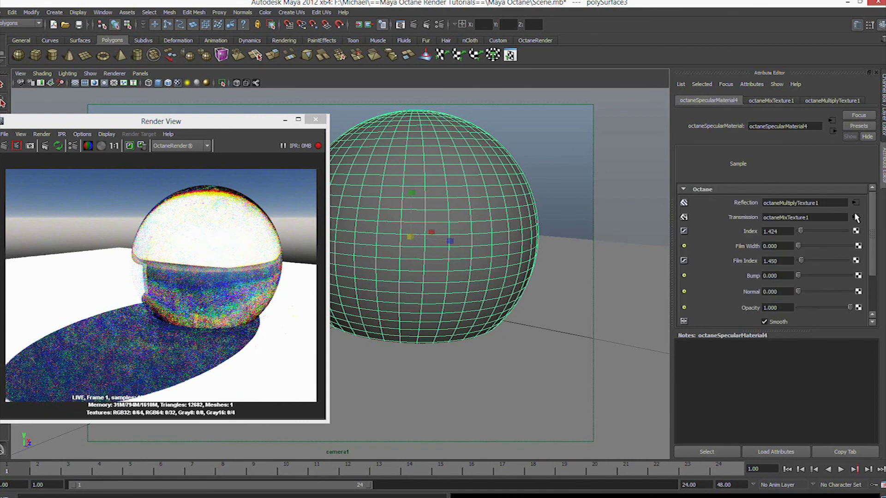
# Set the specular material's dispersion to 0.000 and check the rendered sphere from other angles
pyautogui.keyDown('alt'); pyautogui.moveTo(512, 203); pyautogui.dragTo(492, 213); pyautogui.keyUp('alt')
pyautogui.scroll(-2, 798, 259)
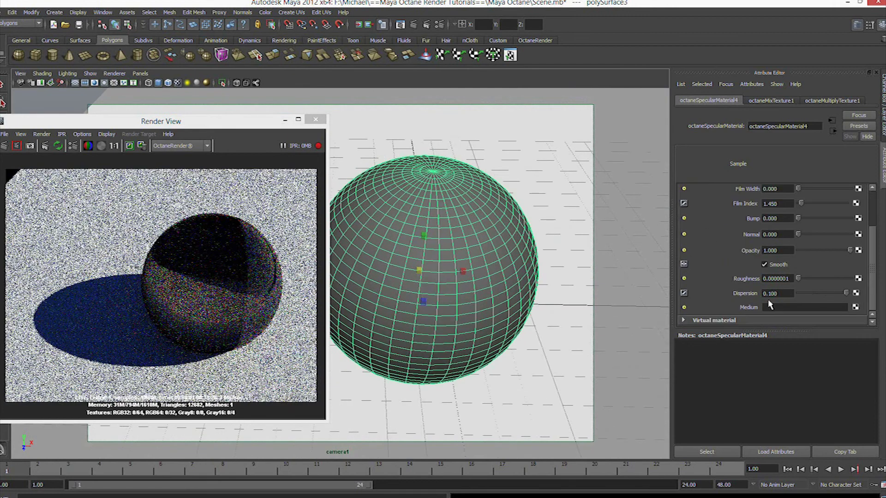
pyautogui.moveTo(848, 292); pyautogui.dragTo(766, 293)
pyautogui.keyDown('alt'); pyautogui.moveTo(466, 256); pyautogui.dragTo(424, 206); pyautogui.keyUp('alt')
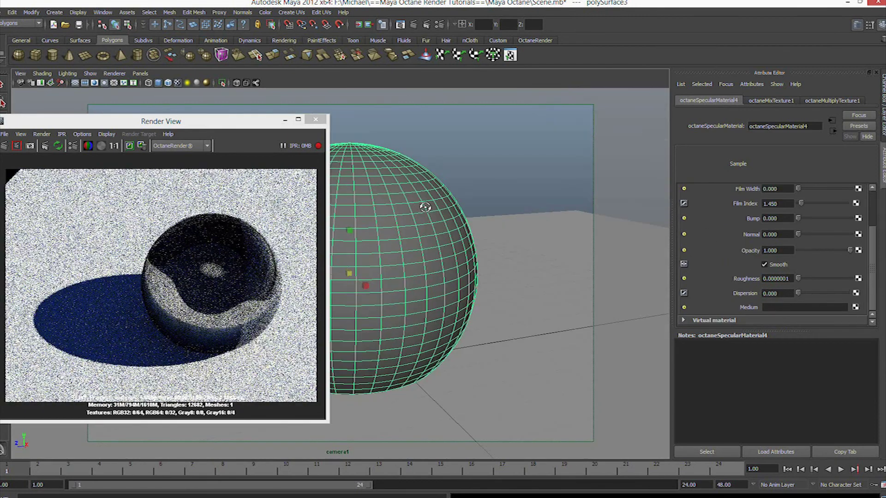